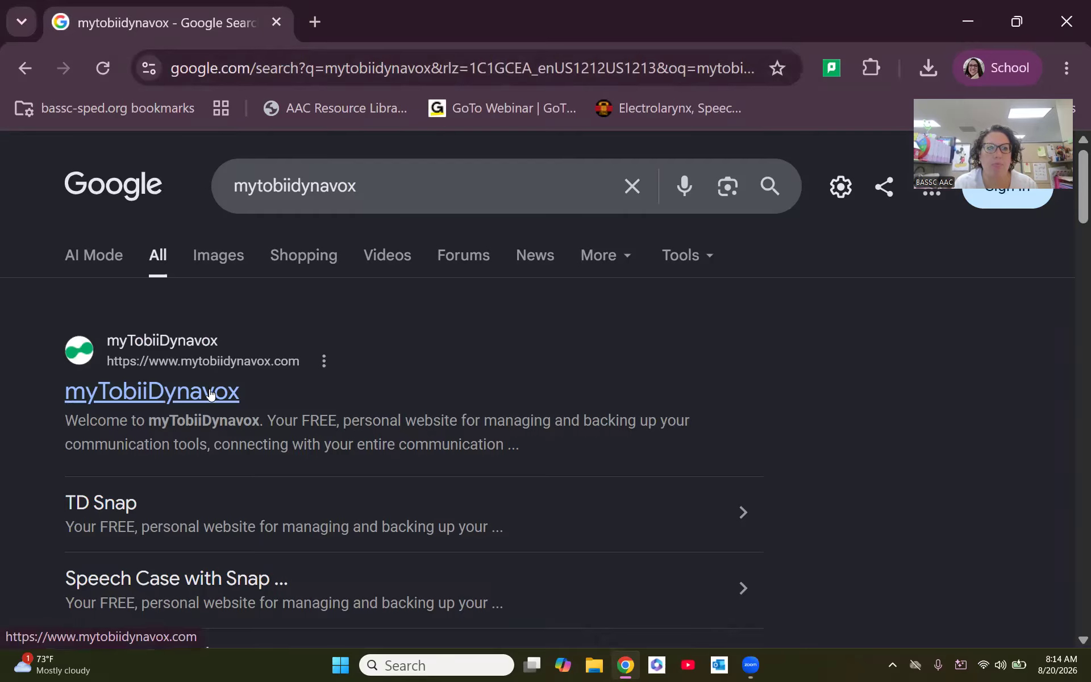
- Open the myTobiiDynavox website from the search results and log in to the member account
left_click(224, 395)
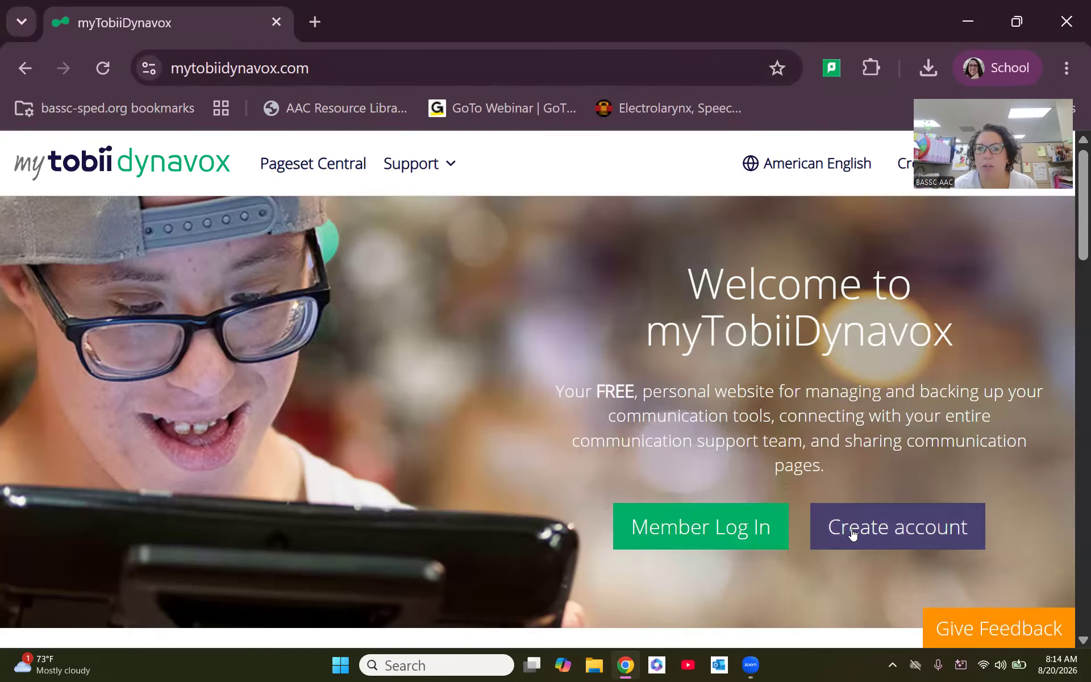
left_click(723, 544)
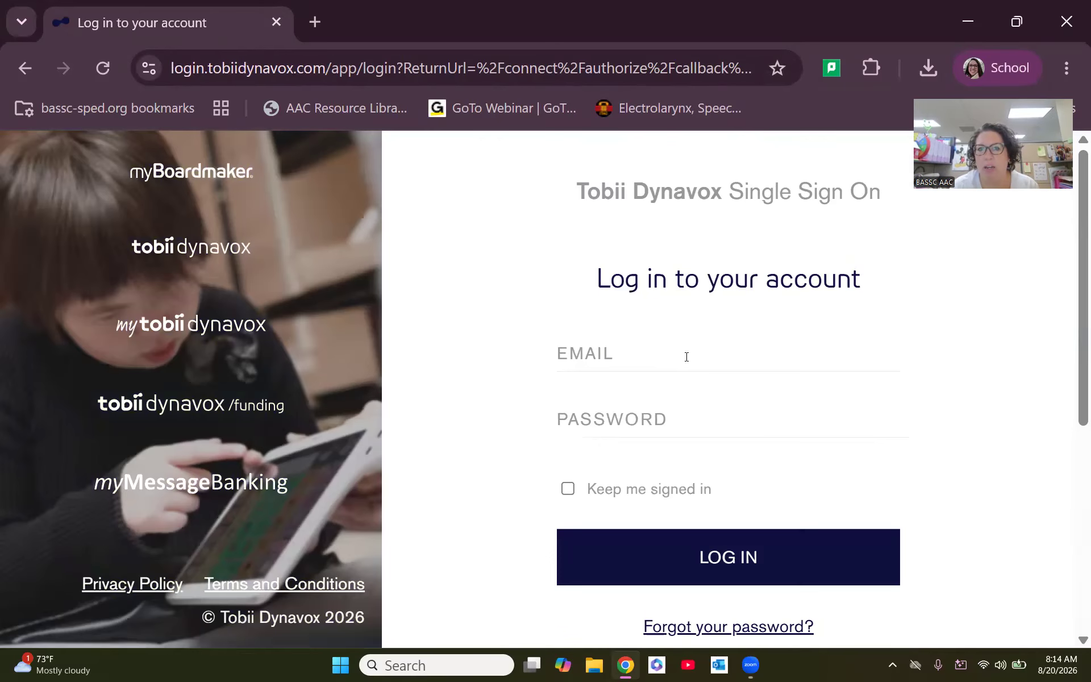
left_click(684, 553)
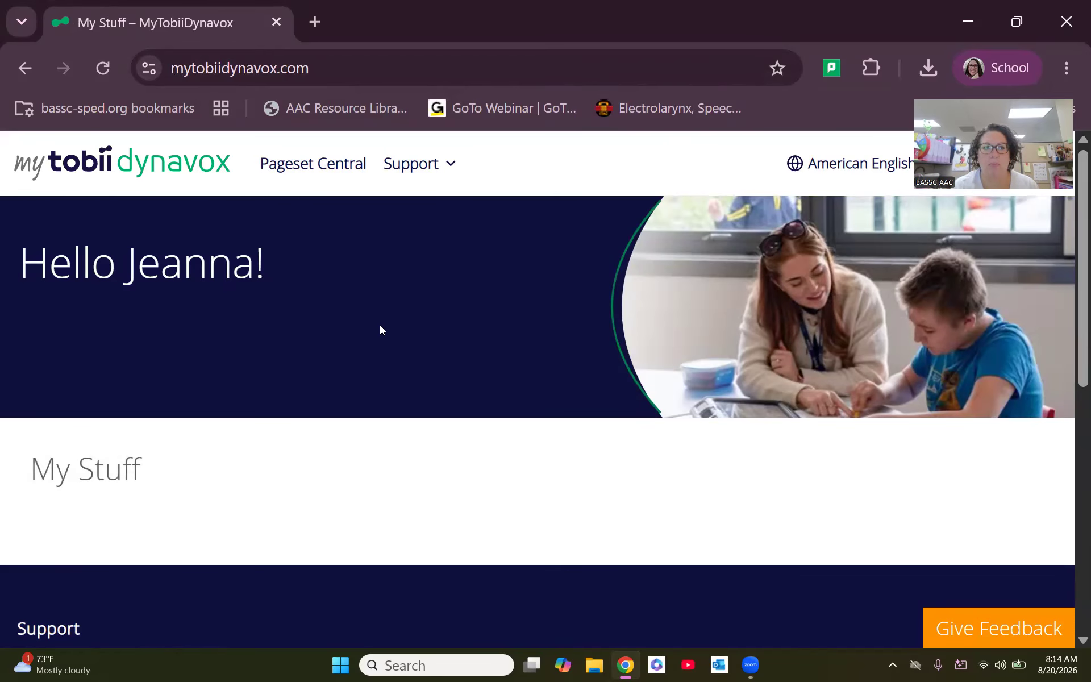
- Look through the My Stuff section of the account and open its TD Snap area
scroll(380, 329, "down", 2)
scroll(380, 329, "down", 3)
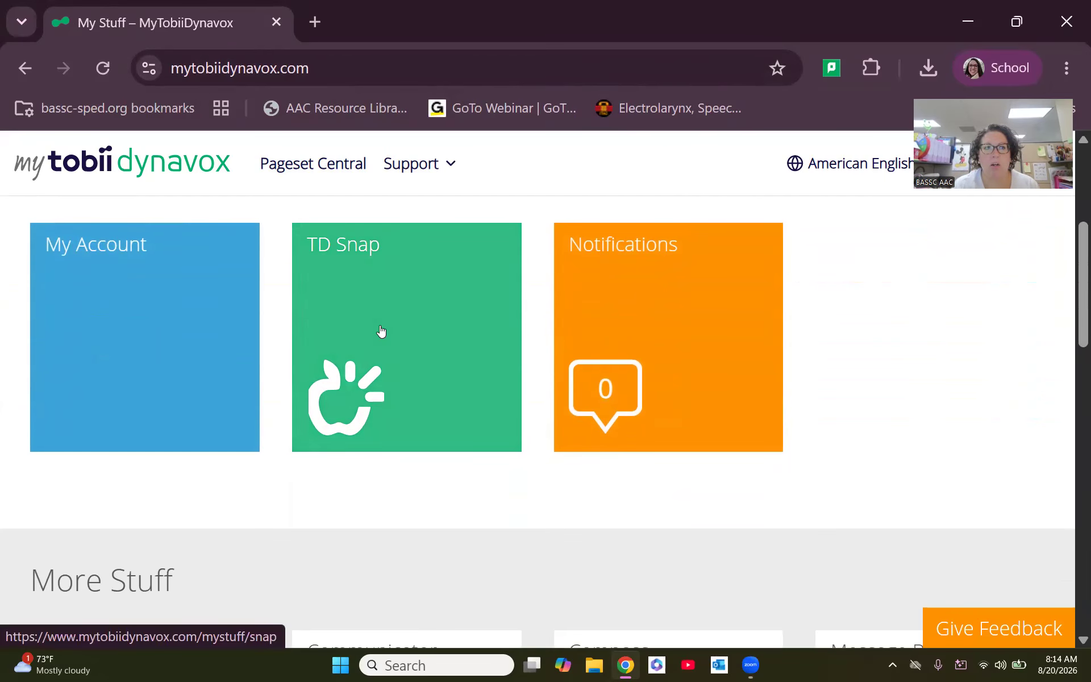
scroll(381, 329, "up", 4)
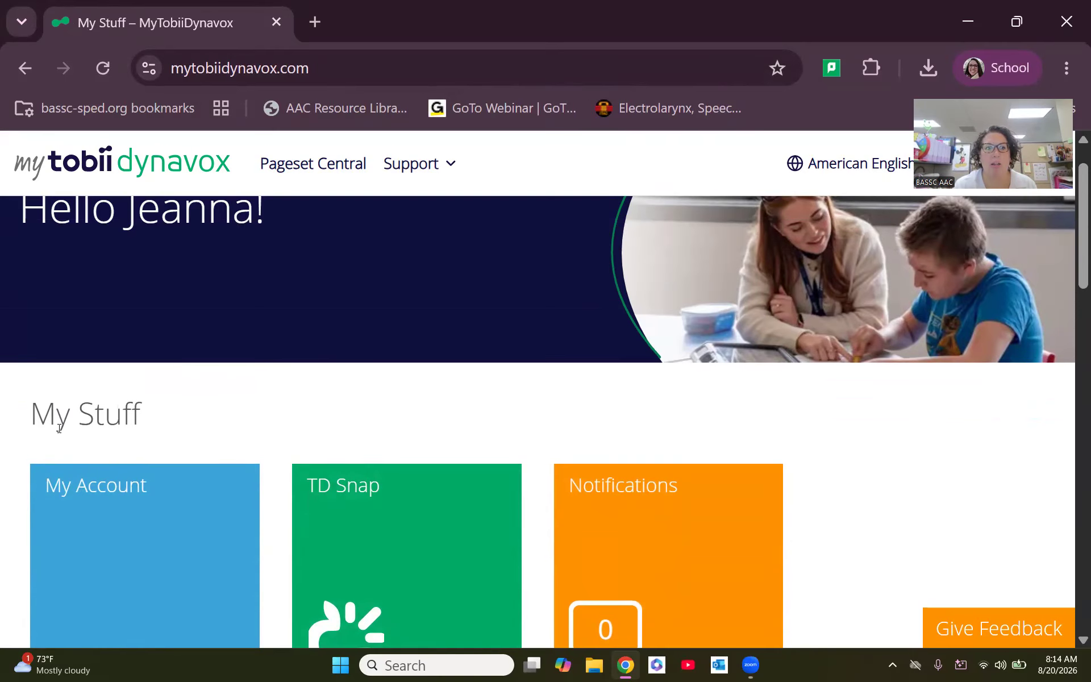
scroll(154, 415, "up", 1)
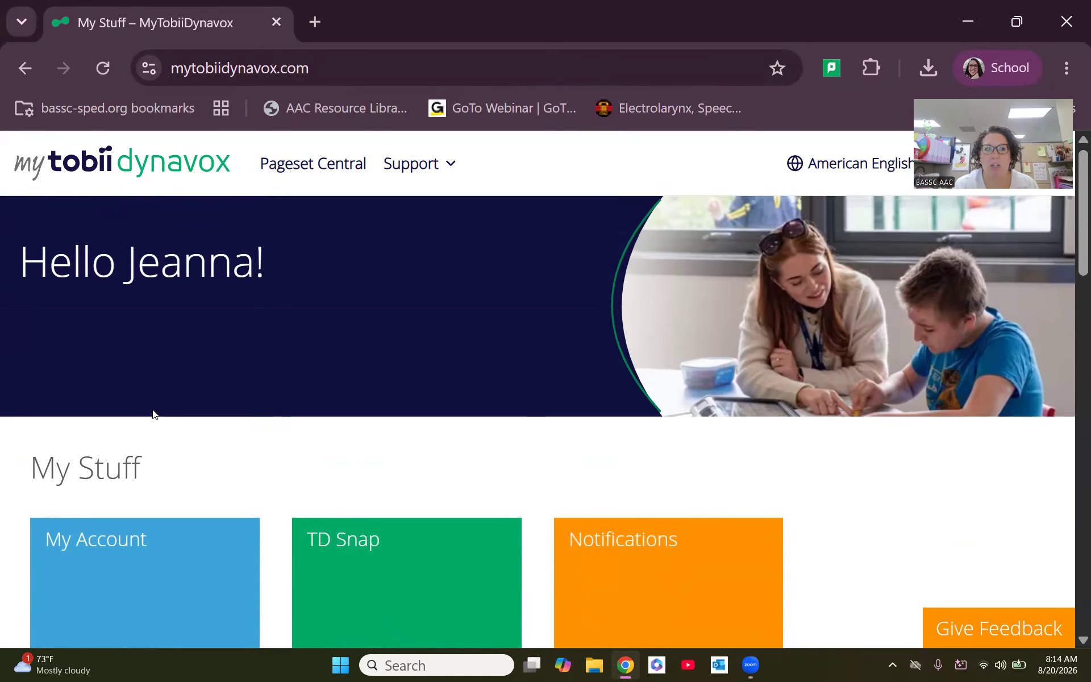
scroll(153, 415, "down", 3)
left_click(376, 419)
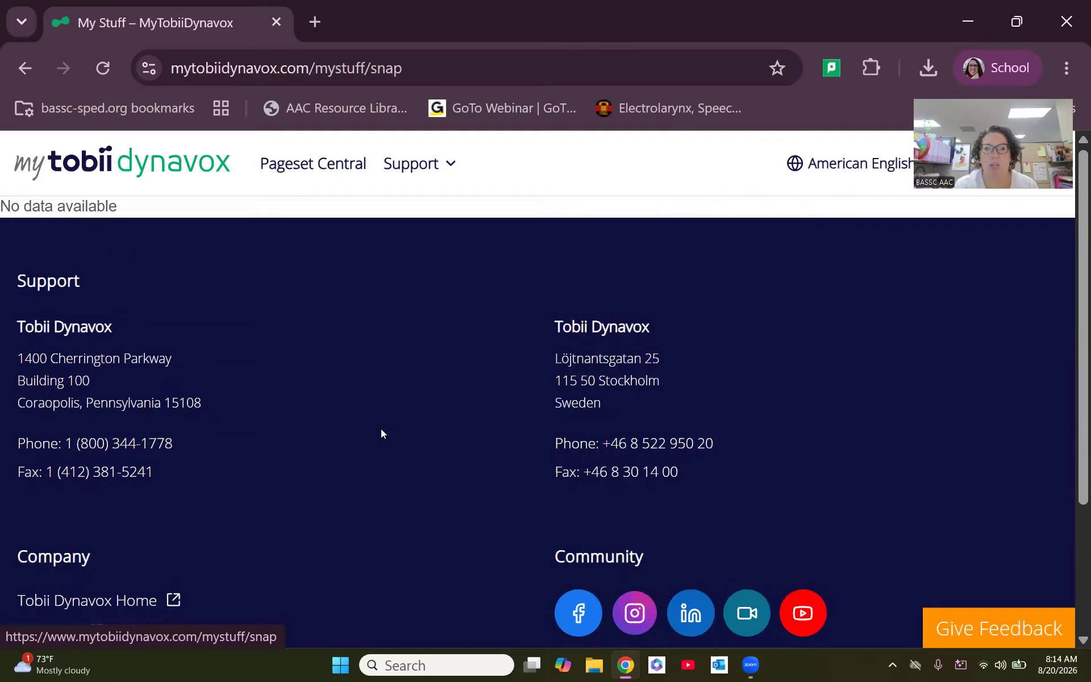
- Open the TD Snap software page listed under Downloads in the TD Snap overview
scroll(380, 434, "down", 4)
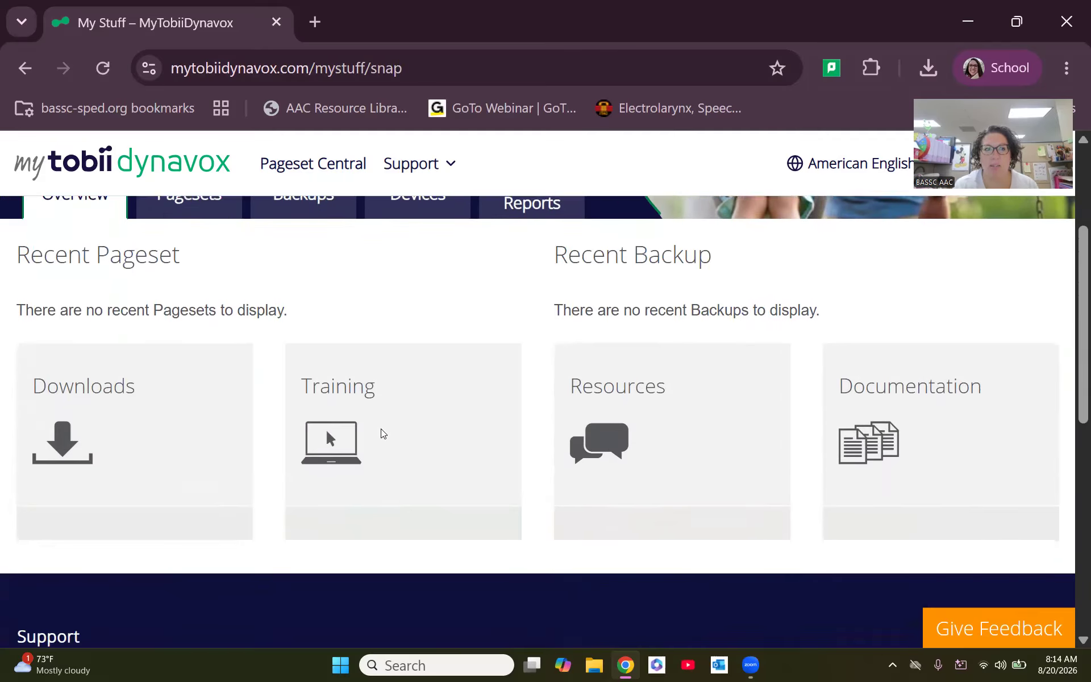
scroll(166, 521, "down", 3)
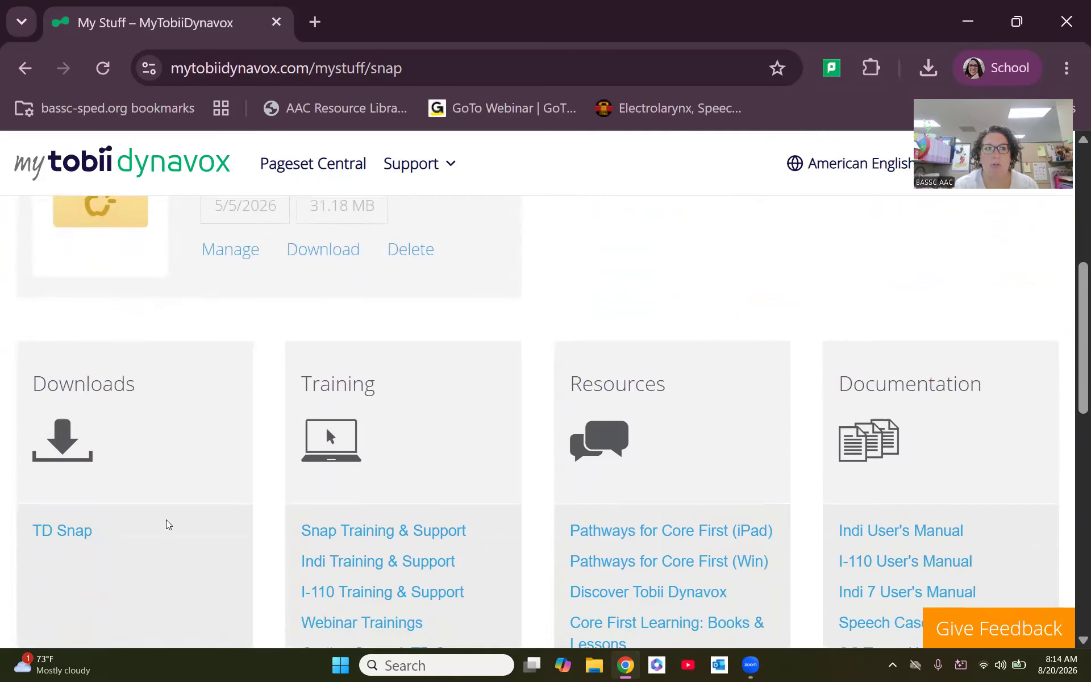
scroll(169, 524, "down", 2)
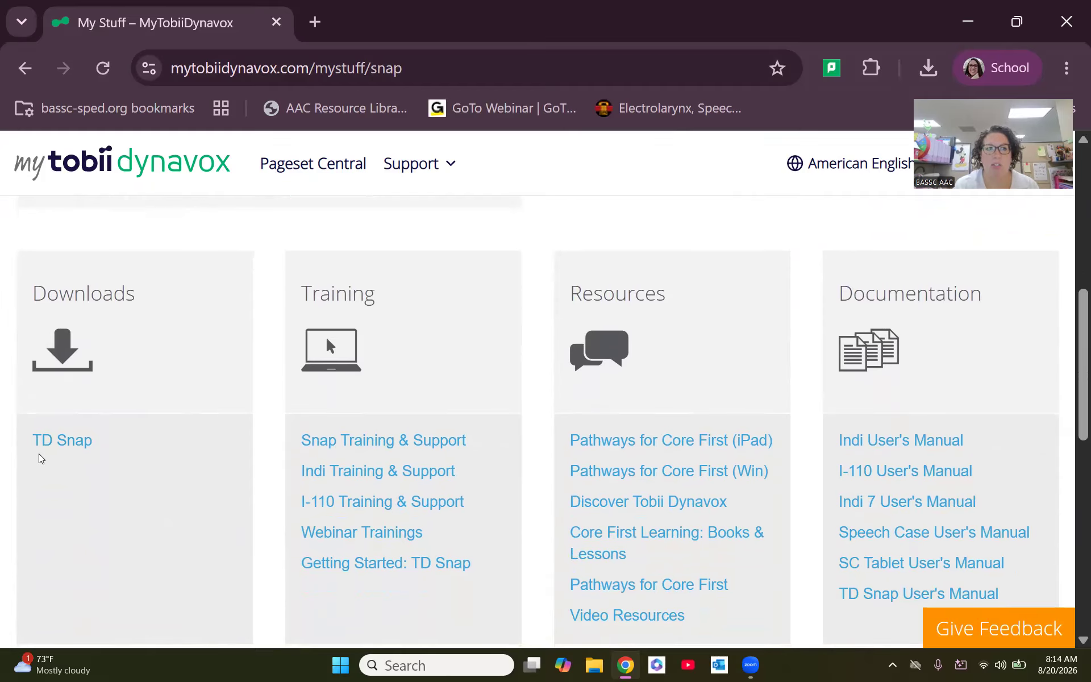
left_click(72, 444)
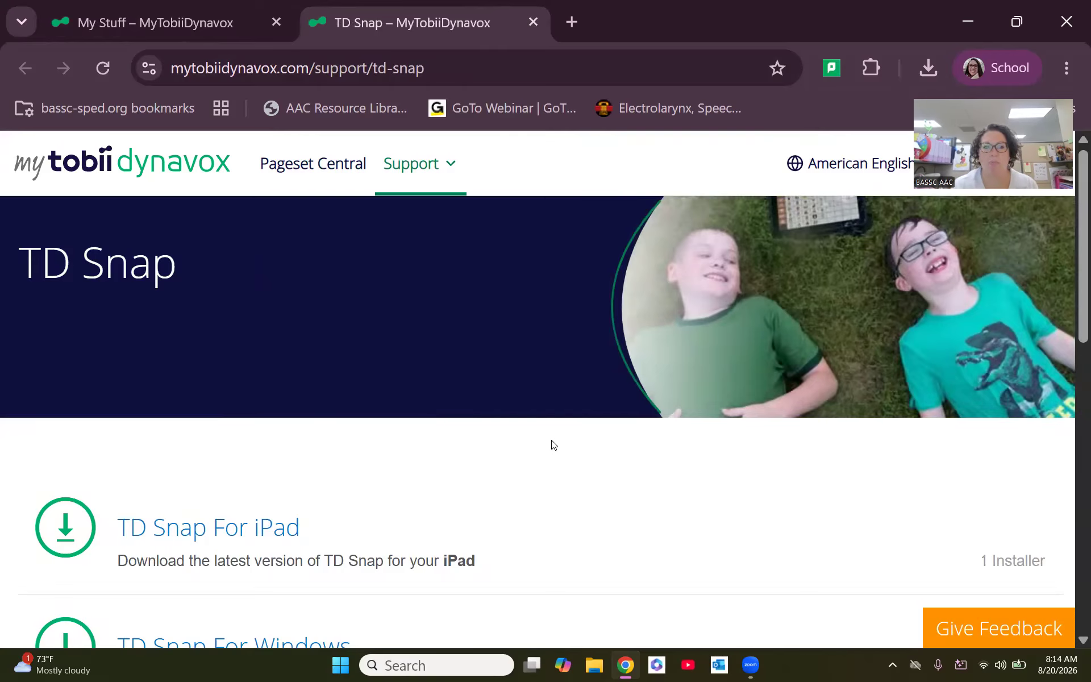
- Expand the TD Snap For Windows entry and download its Windows installer
scroll(551, 443, "down", 2)
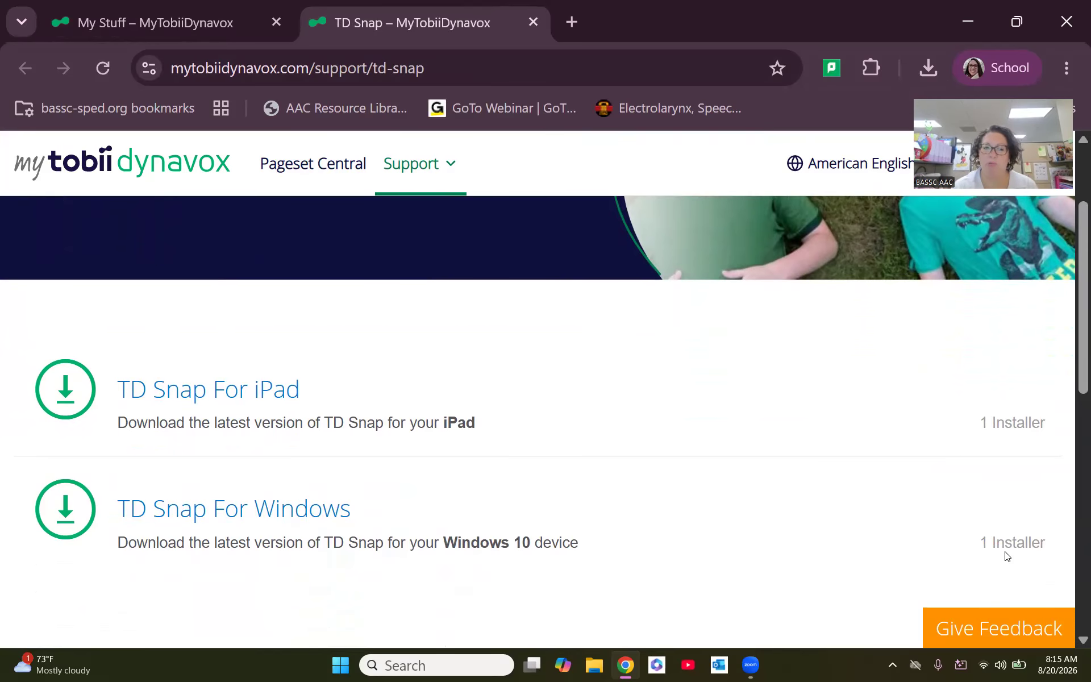
left_click(327, 511)
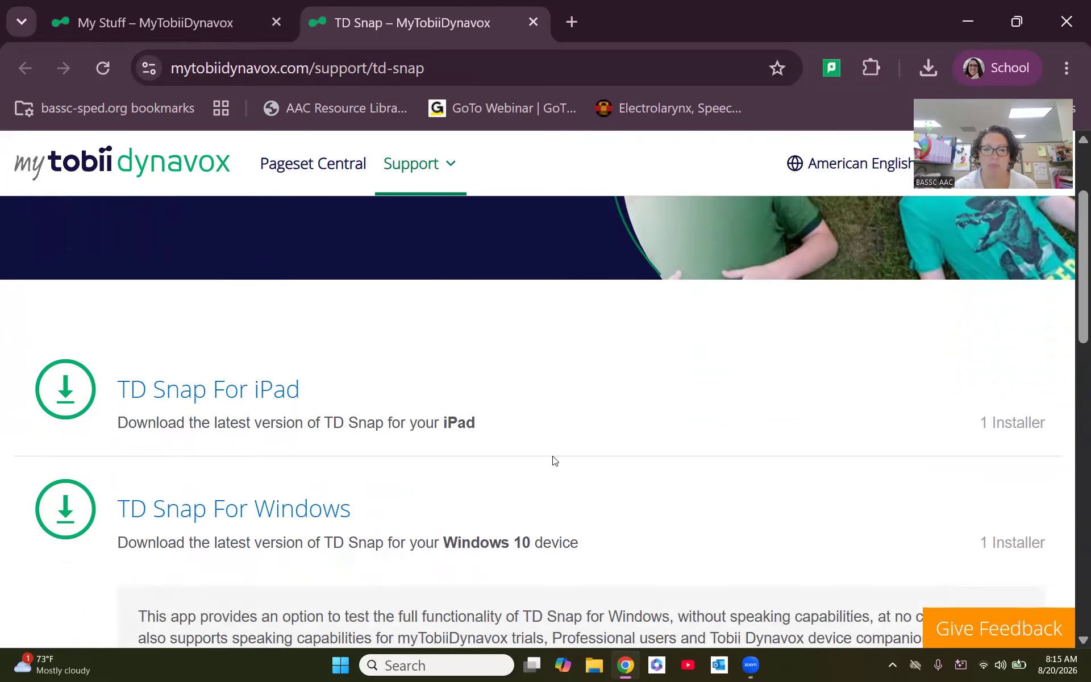
scroll(550, 458, "down", 3)
scroll(554, 460, "down", 2)
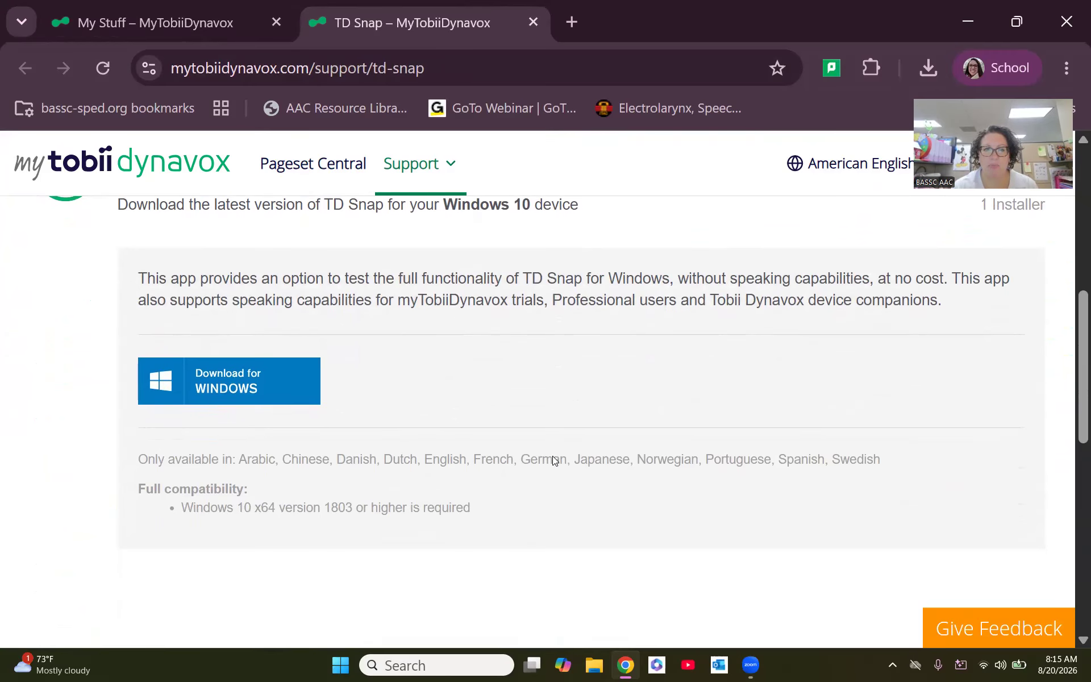
left_click(271, 392)
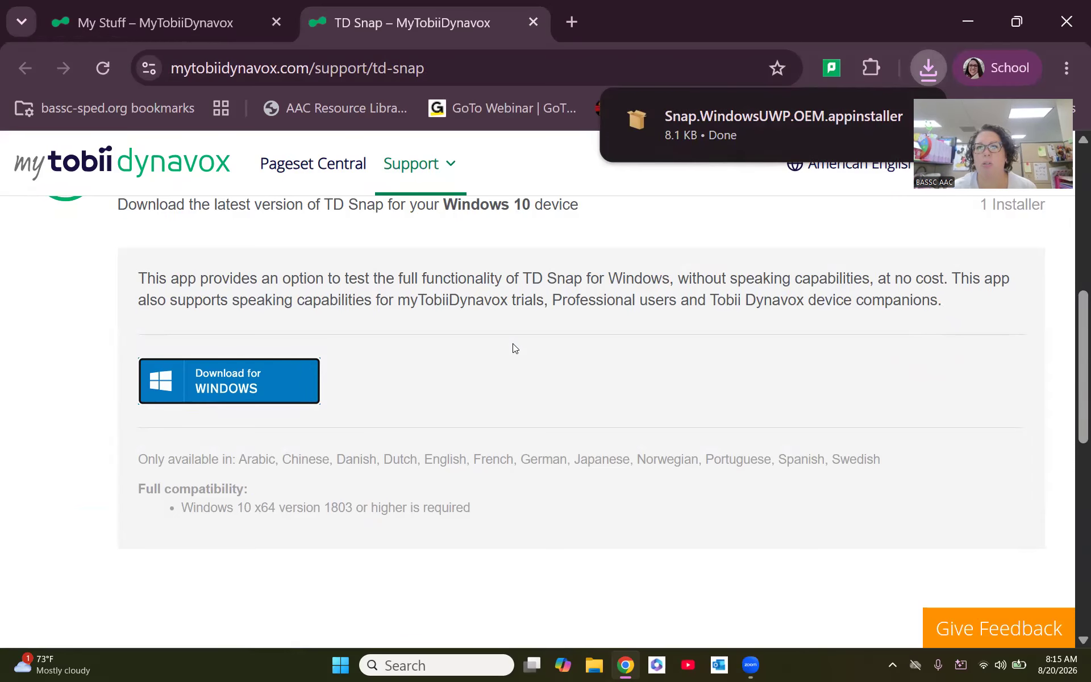
- Launch the downloaded Snap.WindowsUWP.OEM.appinstaller file and install TD Snap with Launch when ready enabled
mouse_move(801, 130)
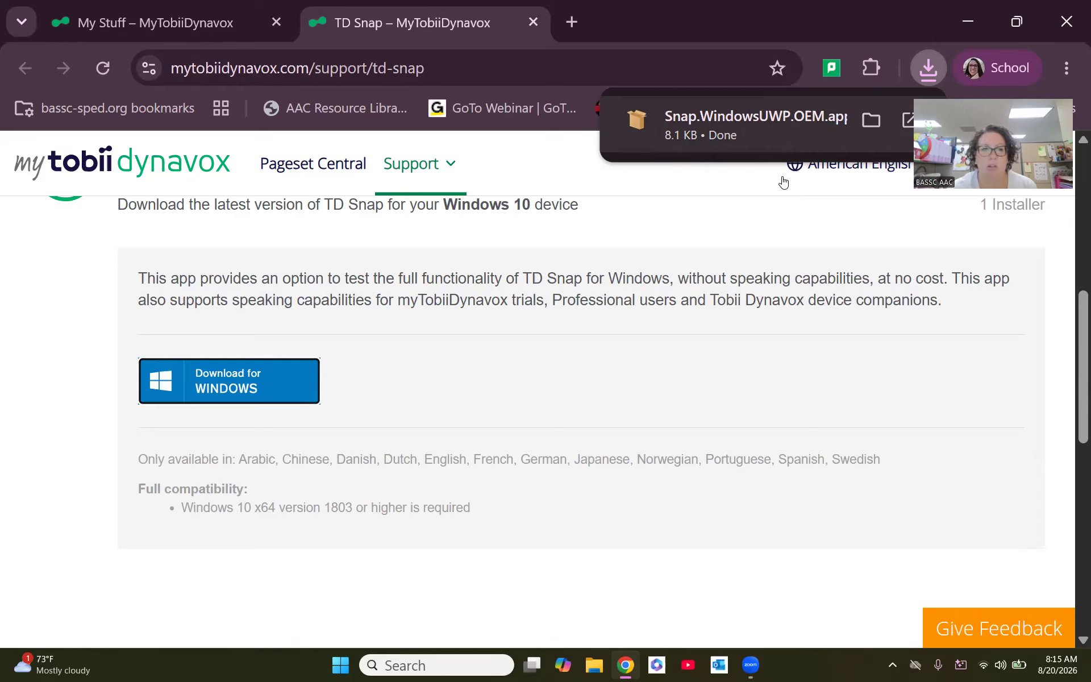
scroll(775, 288, "down", 3)
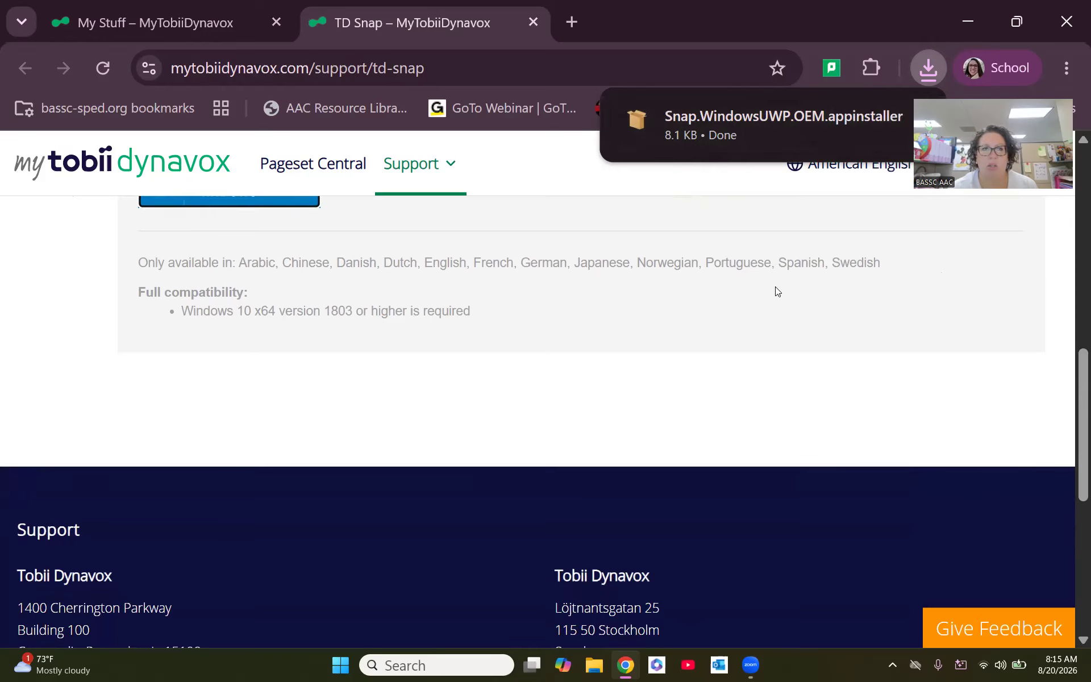
left_click(775, 118)
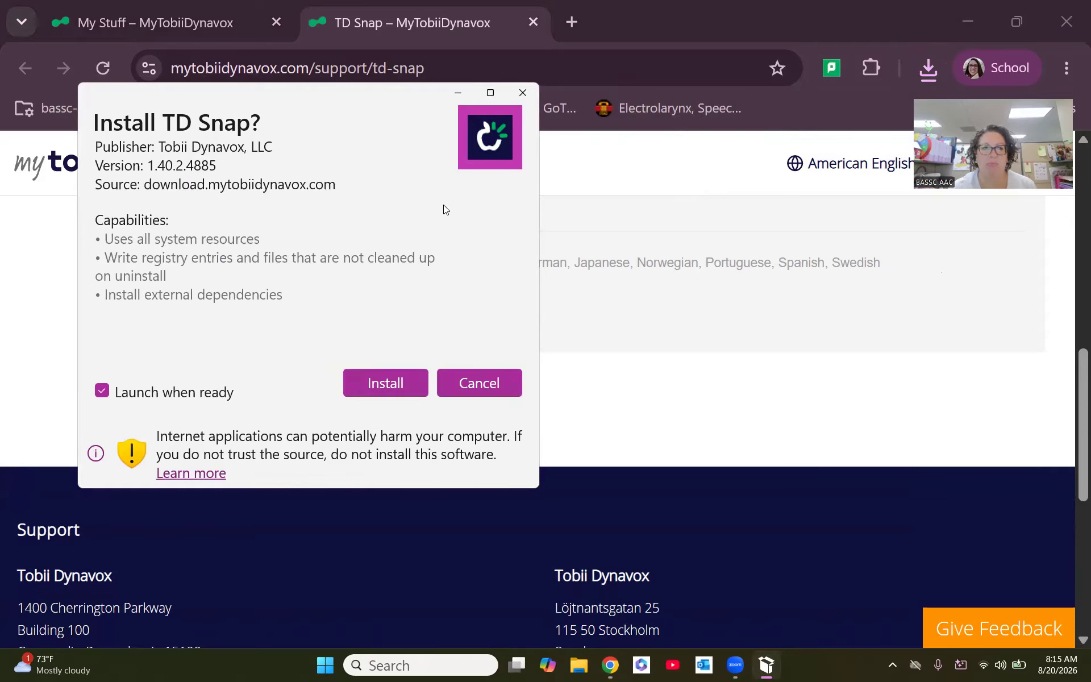
left_click(388, 383)
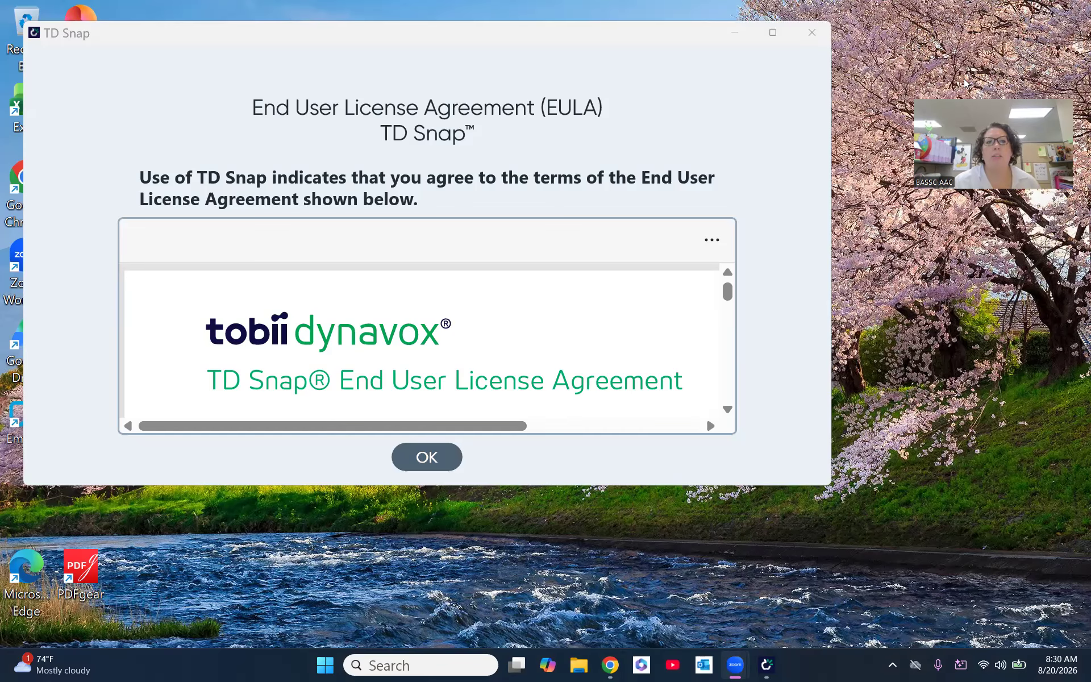
- Accept the TD Snap license agreement and begin new-user setup in the free non-speaking Edit version
left_click(442, 458)
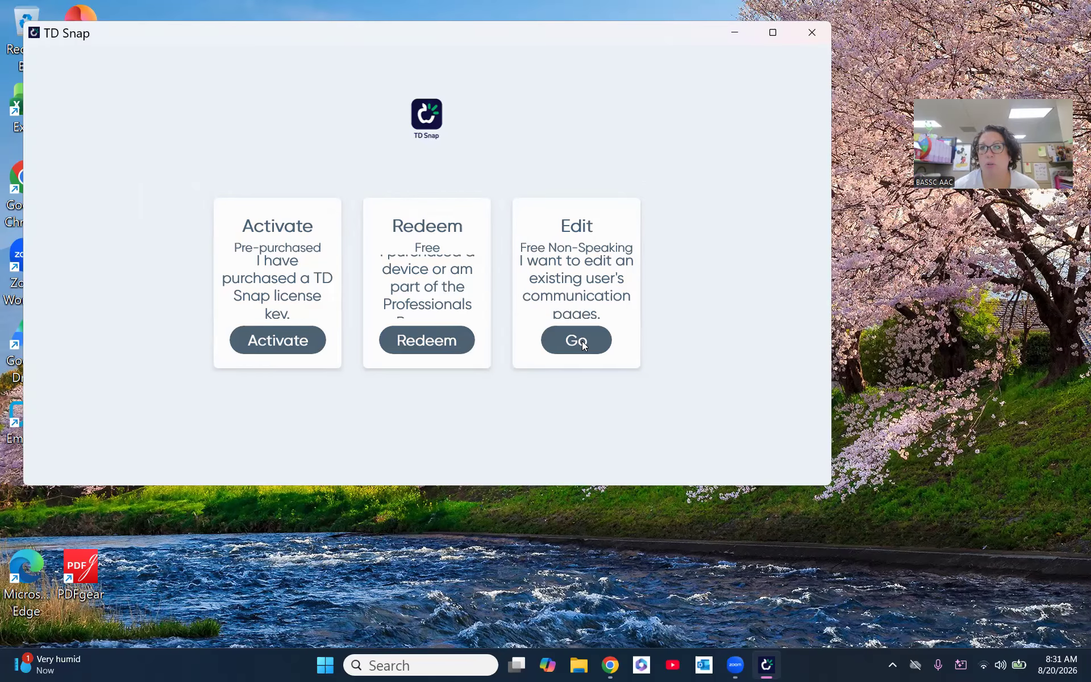
left_click(583, 344)
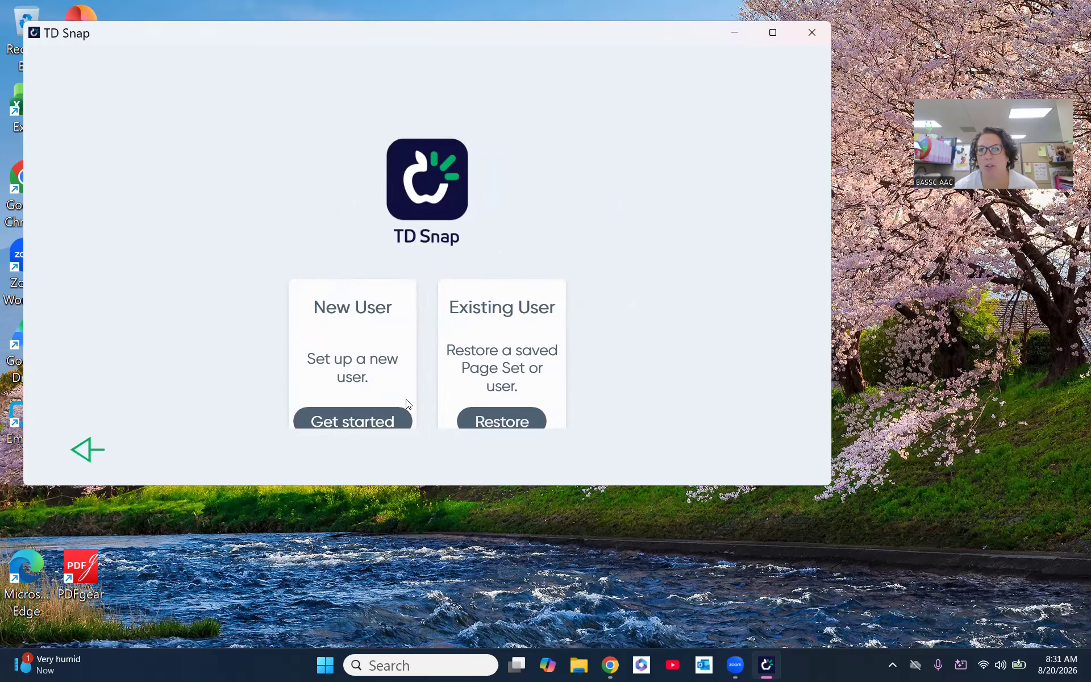
left_click(363, 421)
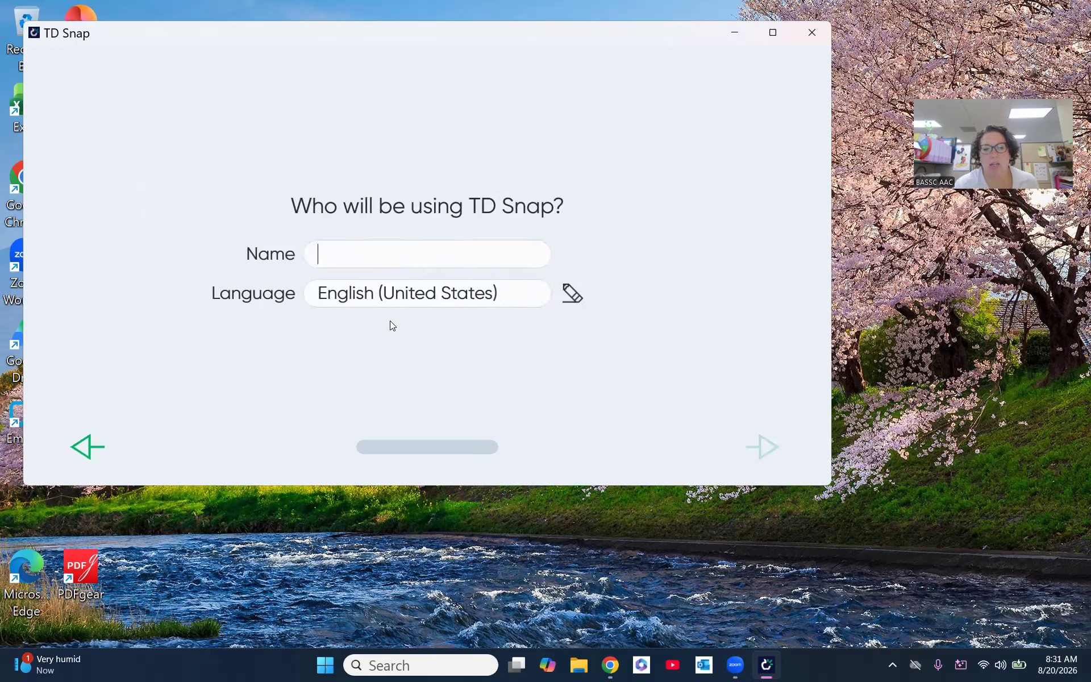
- Name the new user TD Motor Plan and continue with English (United States) as the language
type("T")
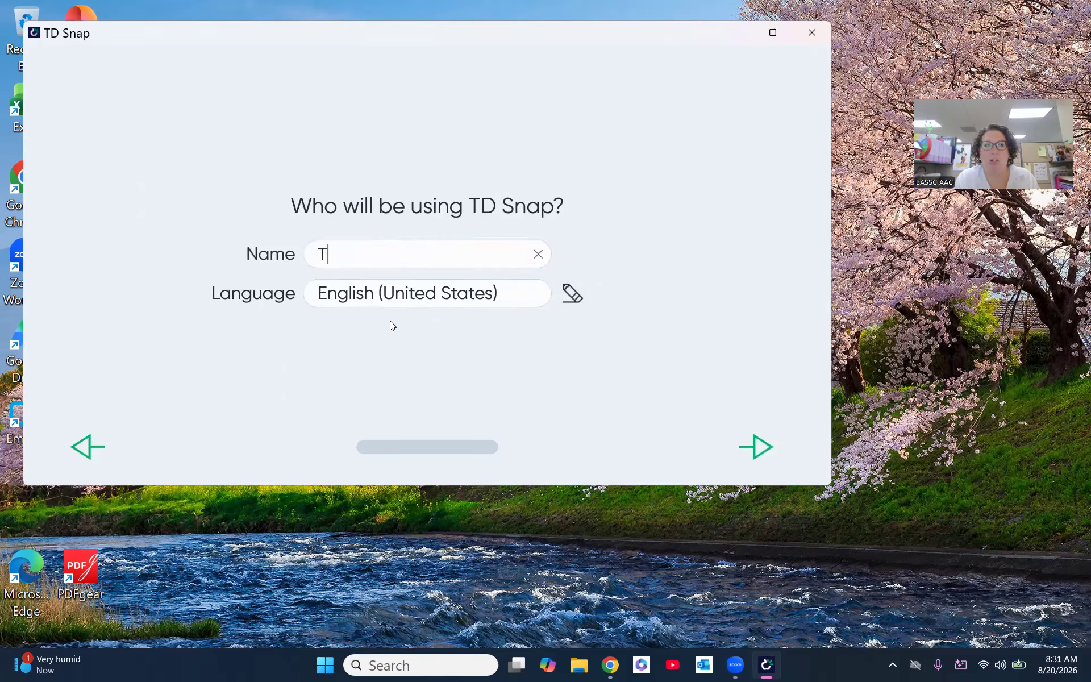
type("D Mo")
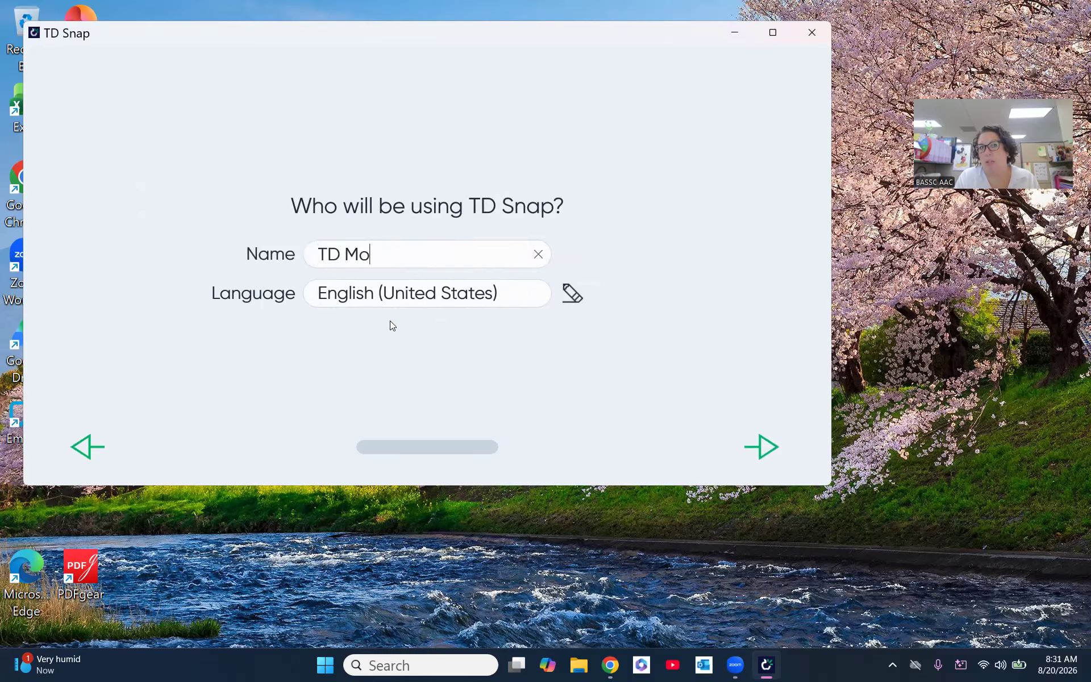
type("tor Pla")
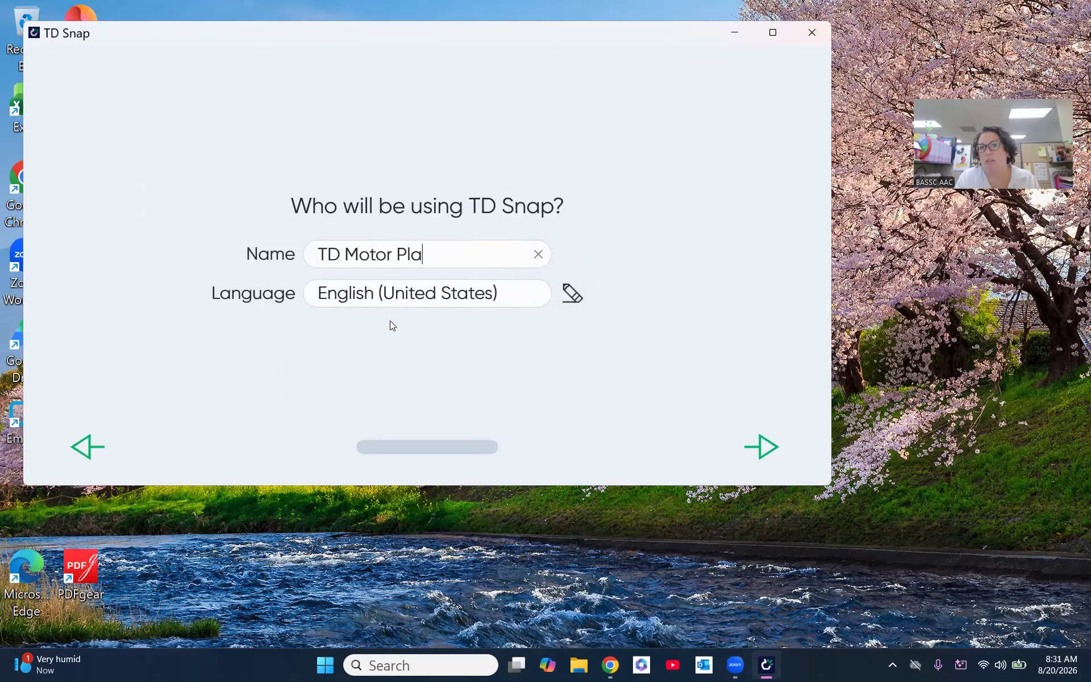
type("n")
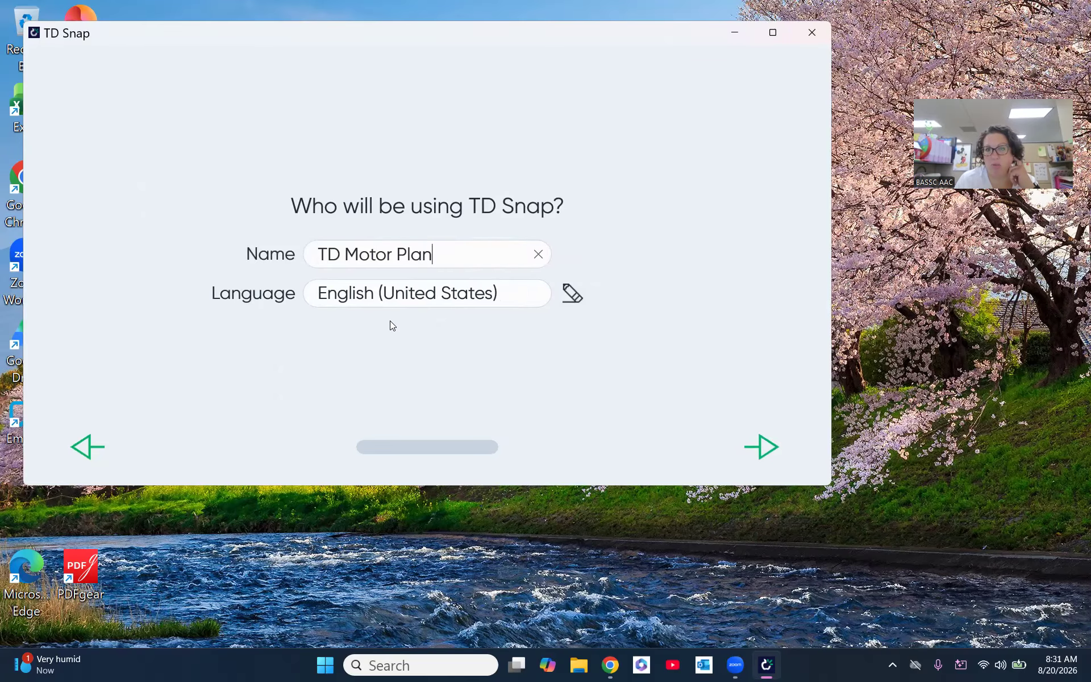
left_click(778, 452)
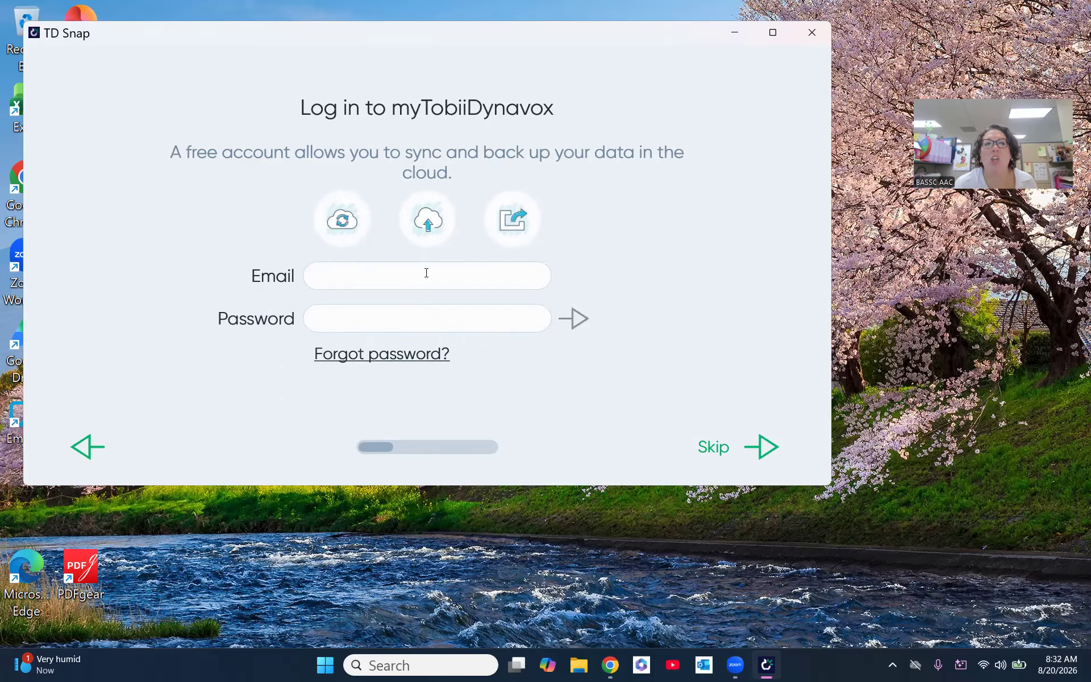
- Skip the myTobiiDynavox login and set the user up as needing text with symbol supports, with Touch access
left_click(756, 452)
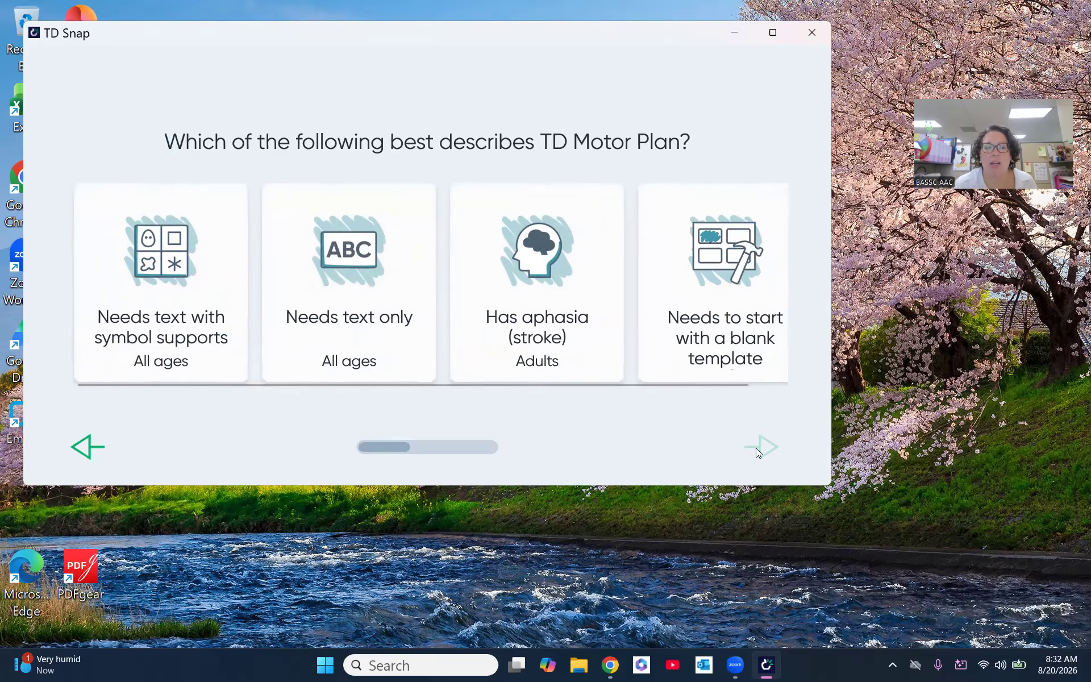
left_click(200, 334)
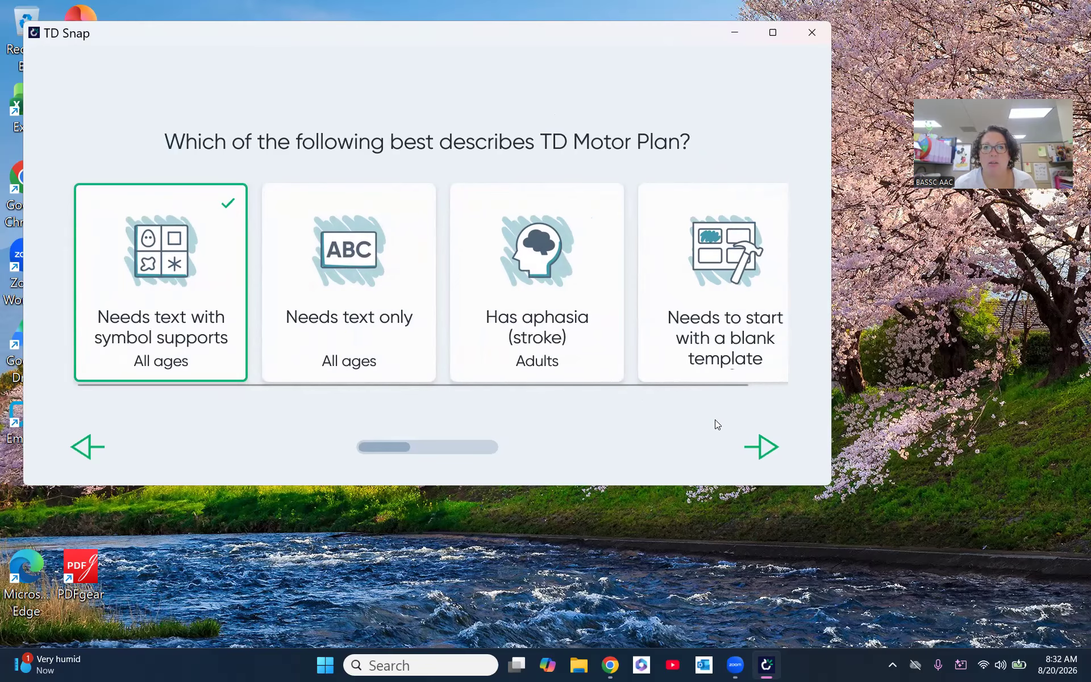
left_click(768, 448)
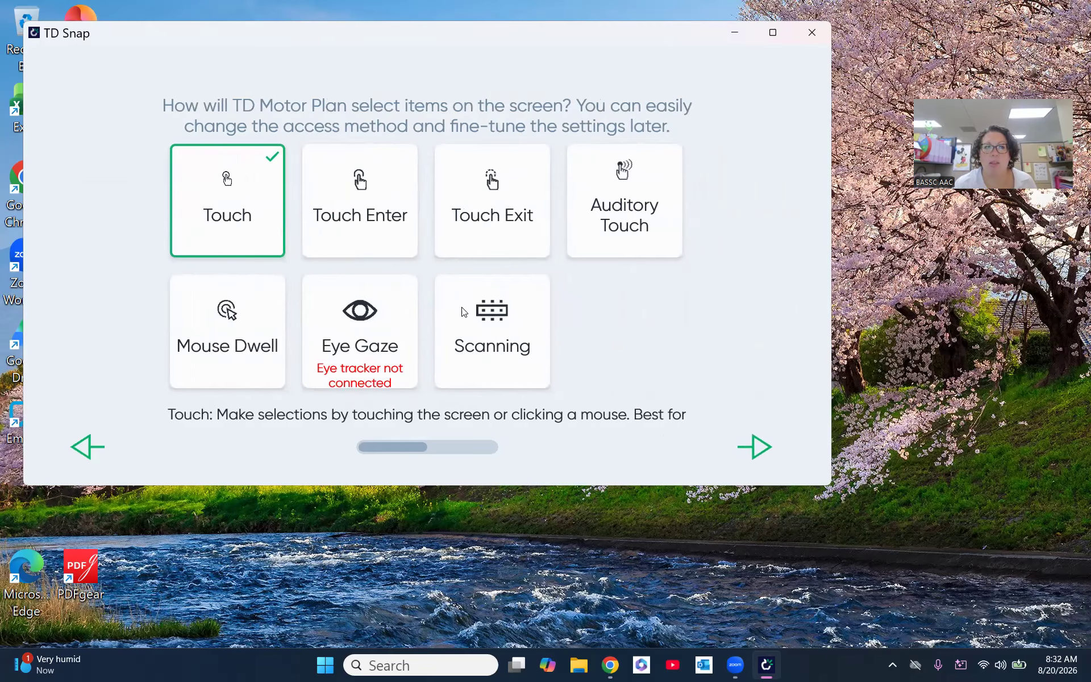
left_click(767, 448)
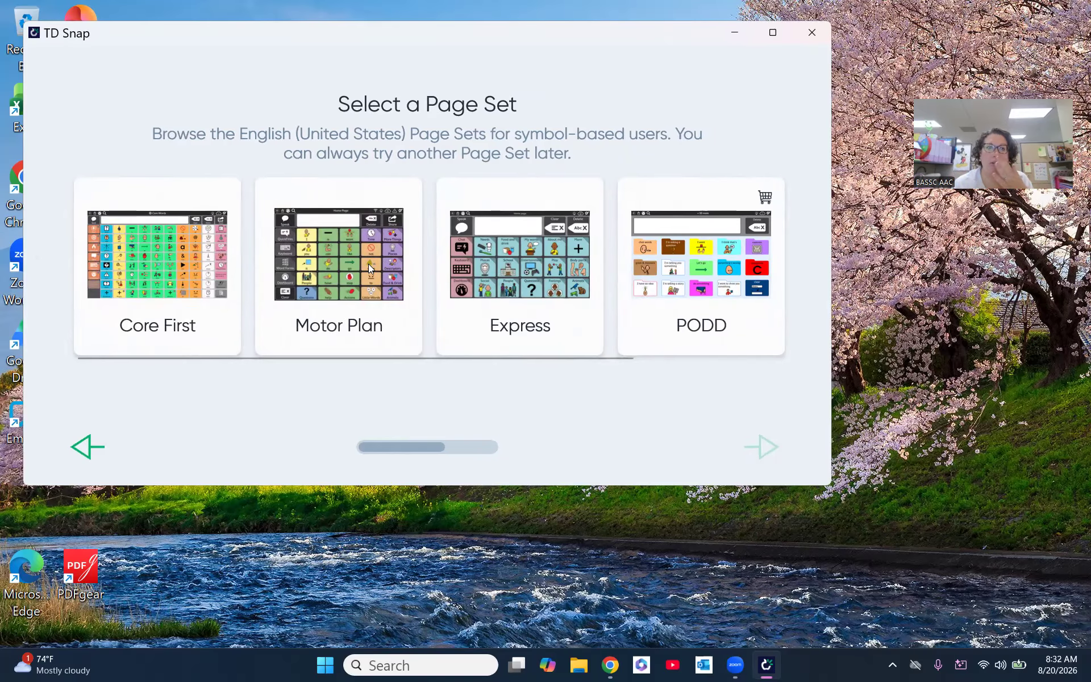
- Choose the Motor Plan page set in the Motor Plan 66 (United States) version and load it
left_click(354, 258)
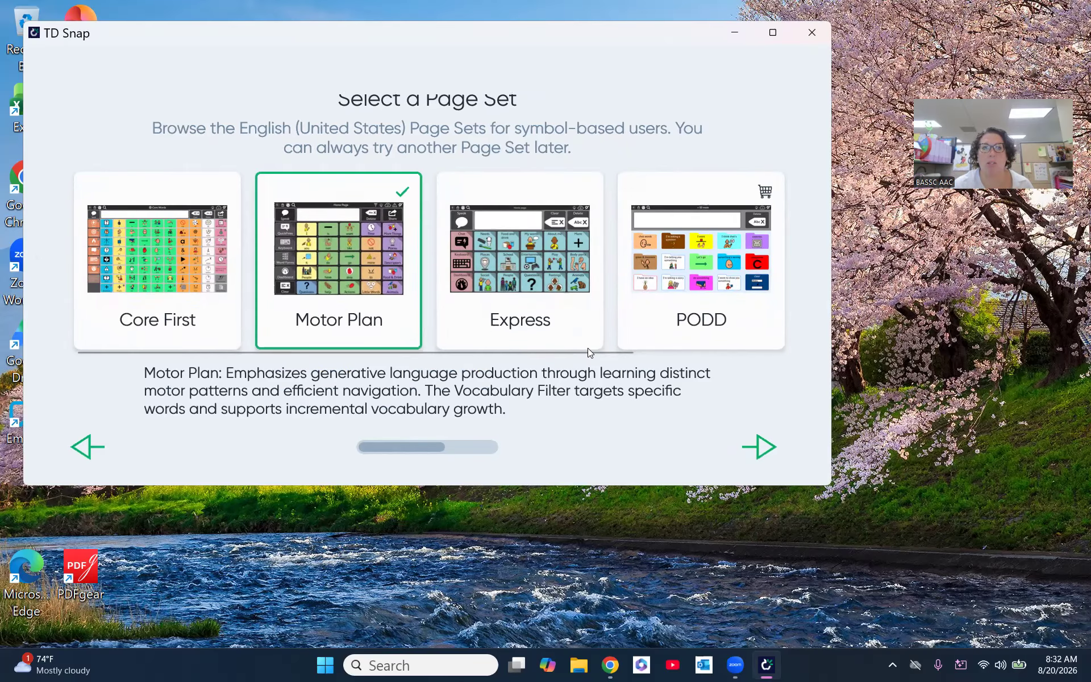
left_click(763, 446)
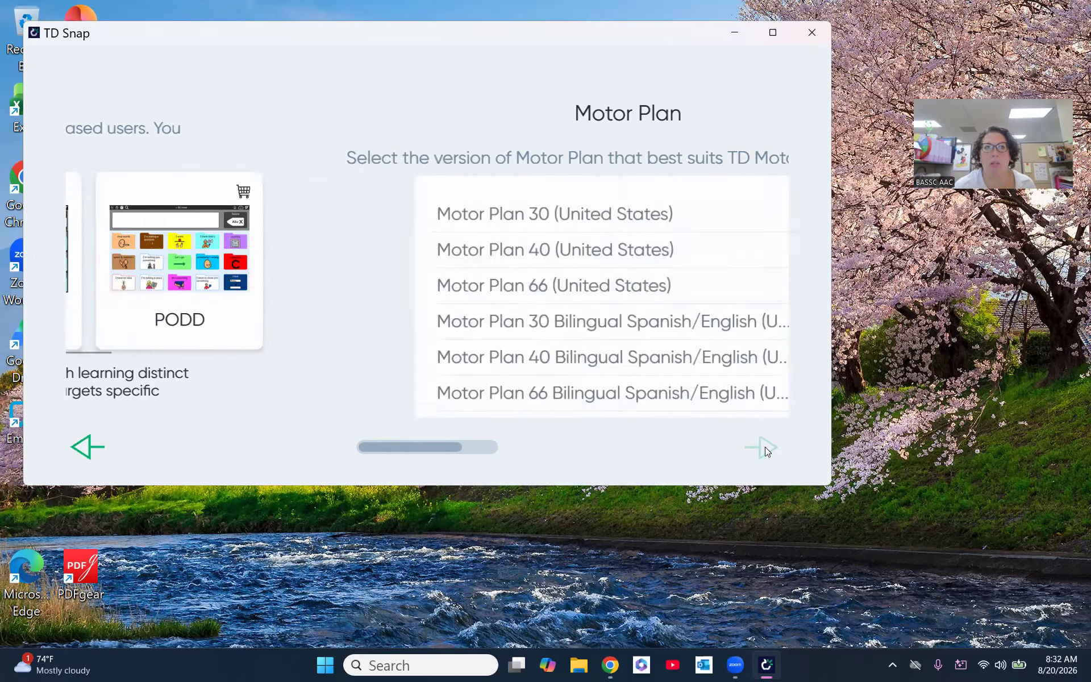
left_click(418, 285)
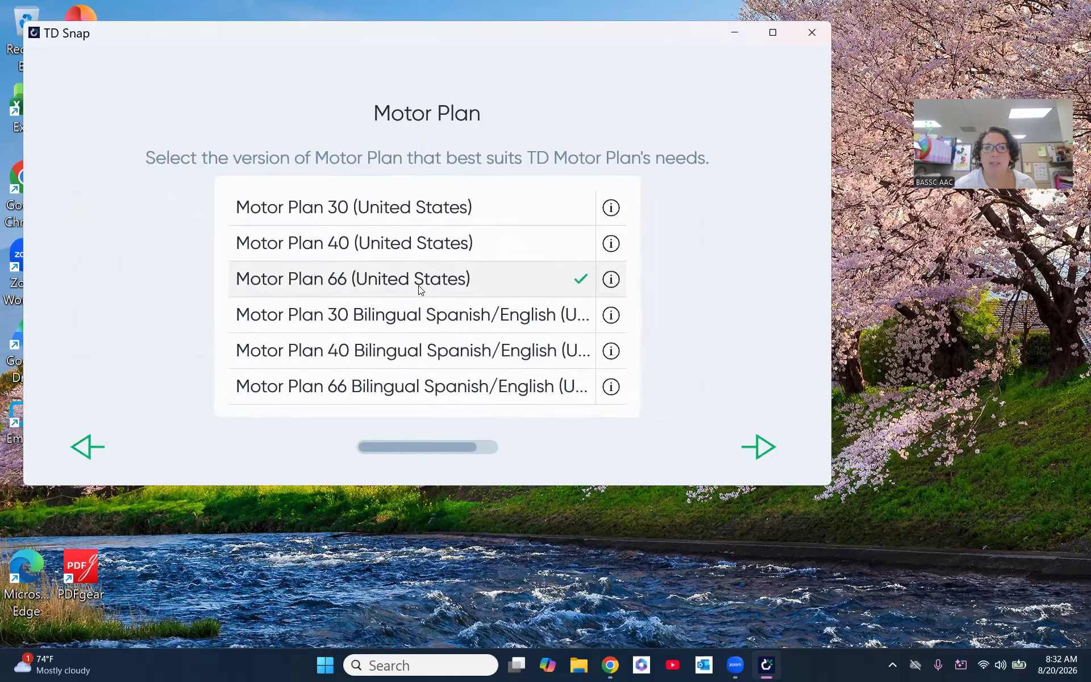
left_click(760, 447)
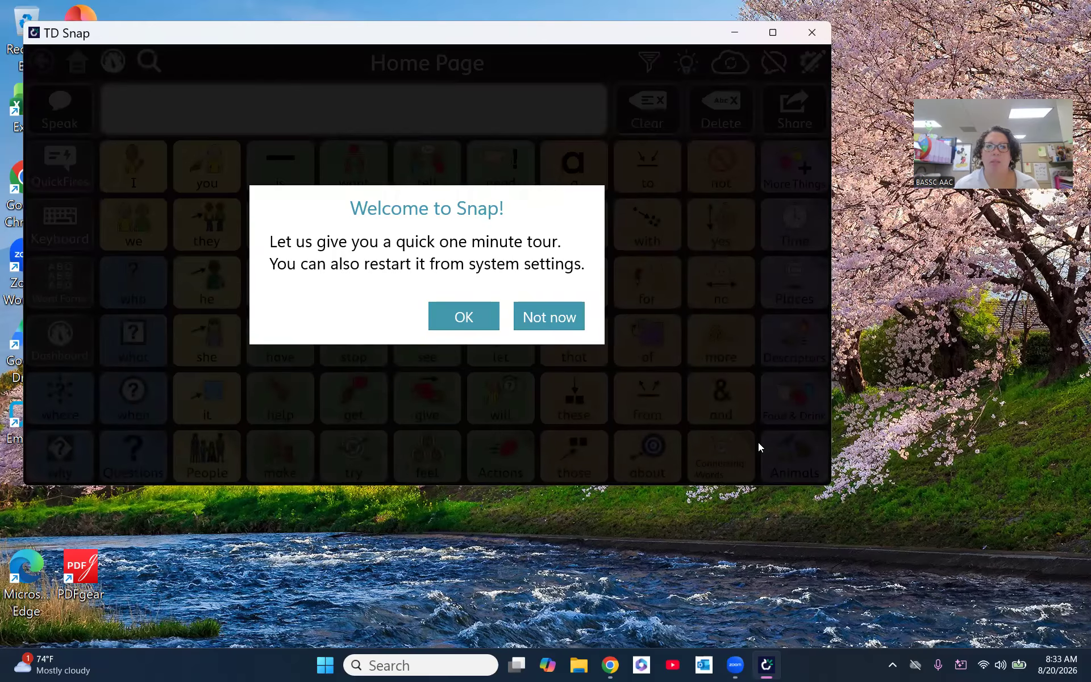
- Decline the one-minute welcome tour and maximize the TD Snap window
left_click(551, 318)
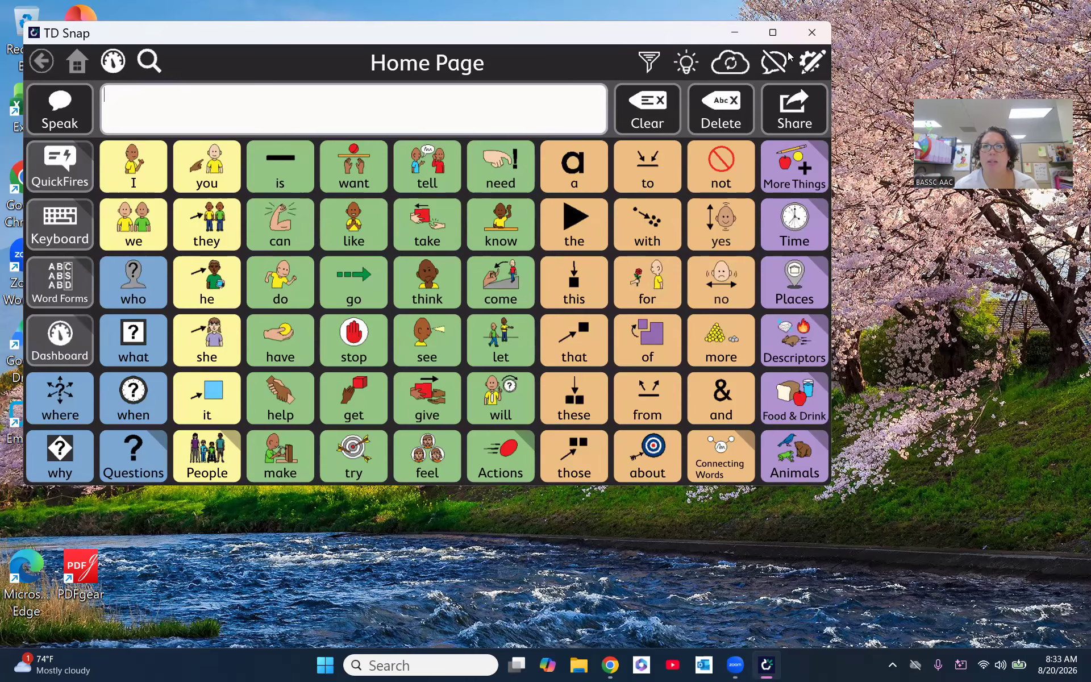
left_click(774, 34)
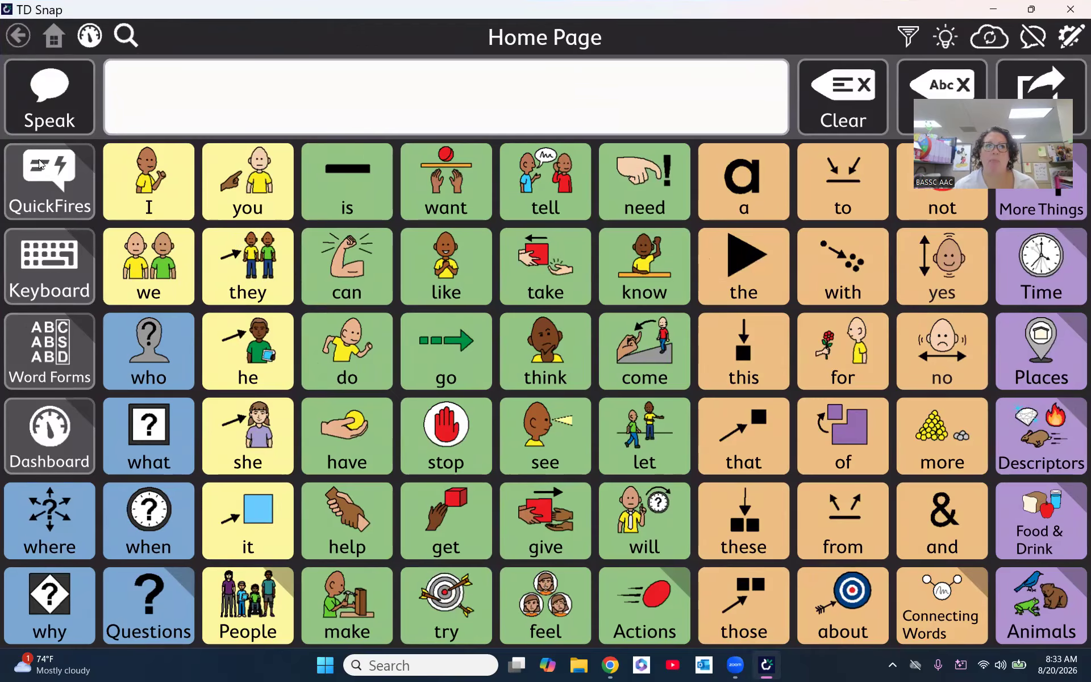
- Add hello to the message from the QuickFires page, and view the Keyboard page before returning to the Home Page
left_click(50, 193)
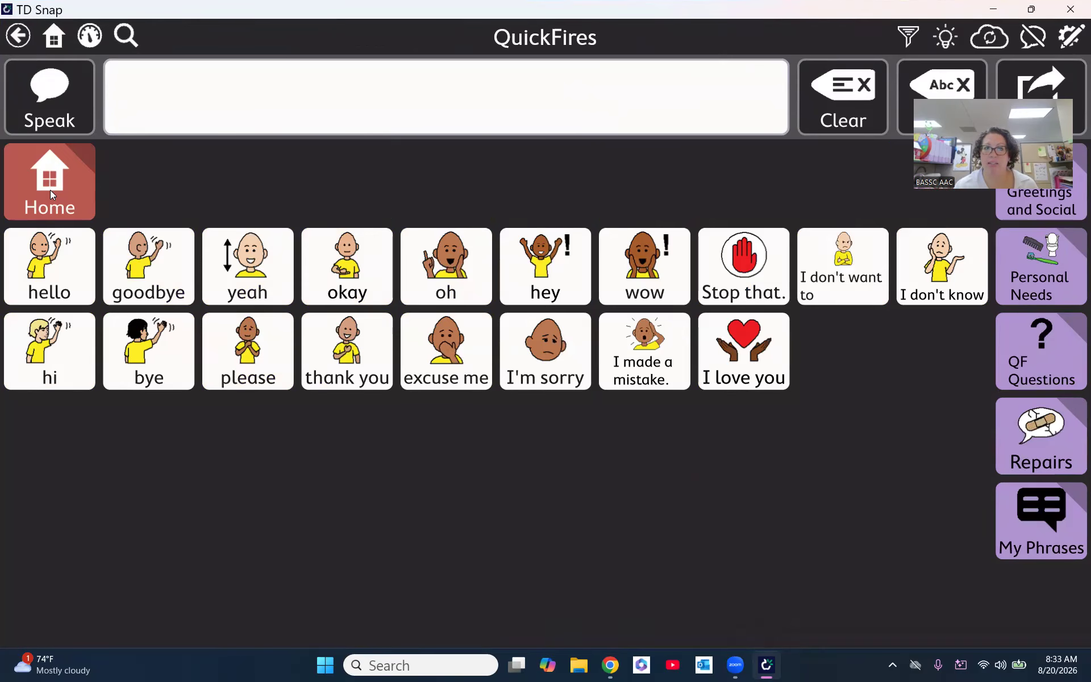
left_click(73, 289)
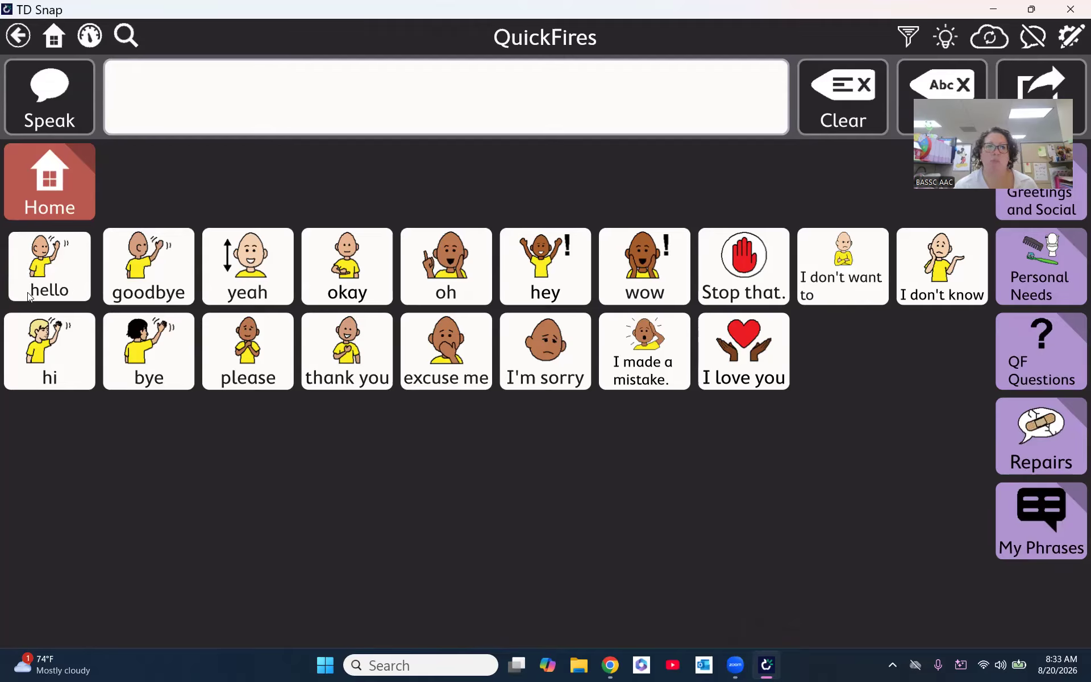
left_click(52, 284)
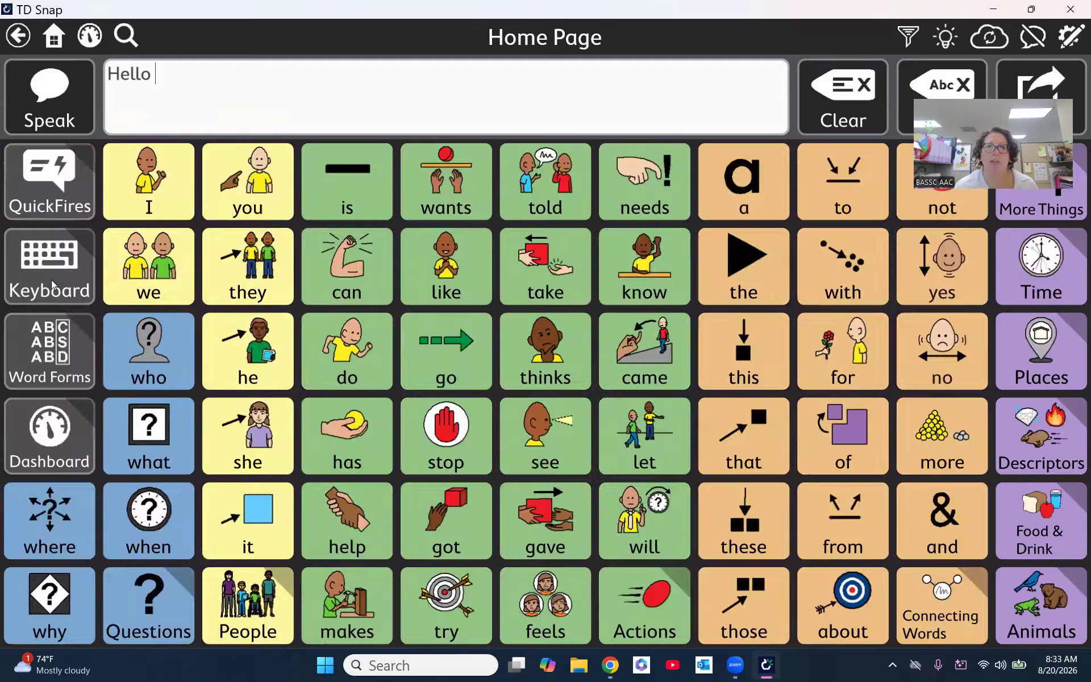
left_click(51, 280)
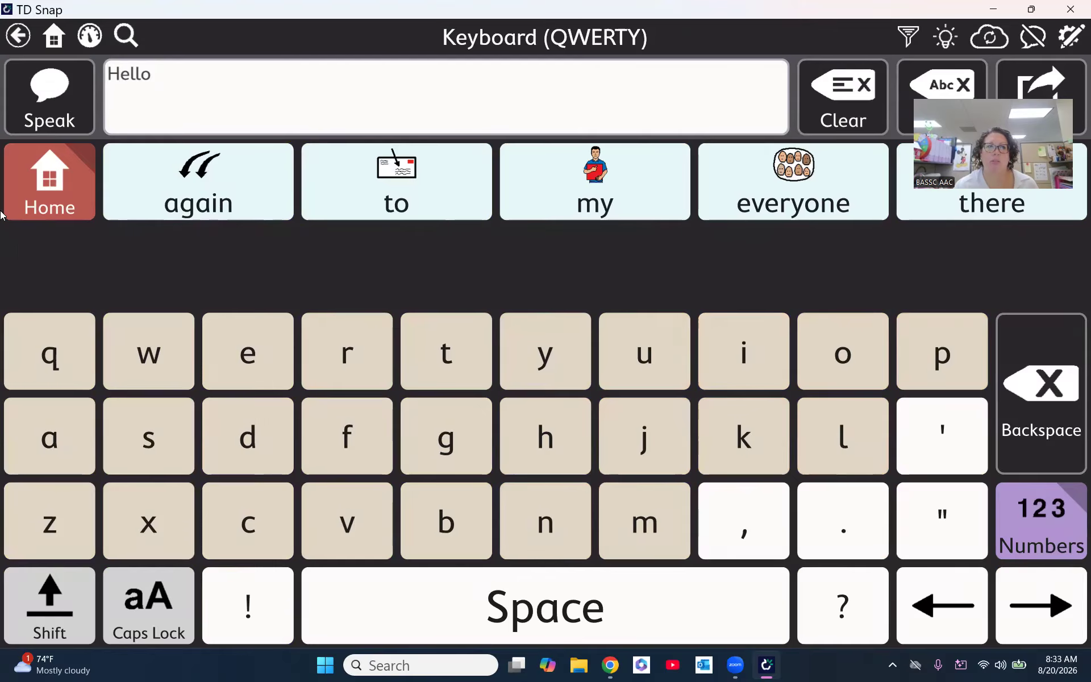
left_click(57, 198)
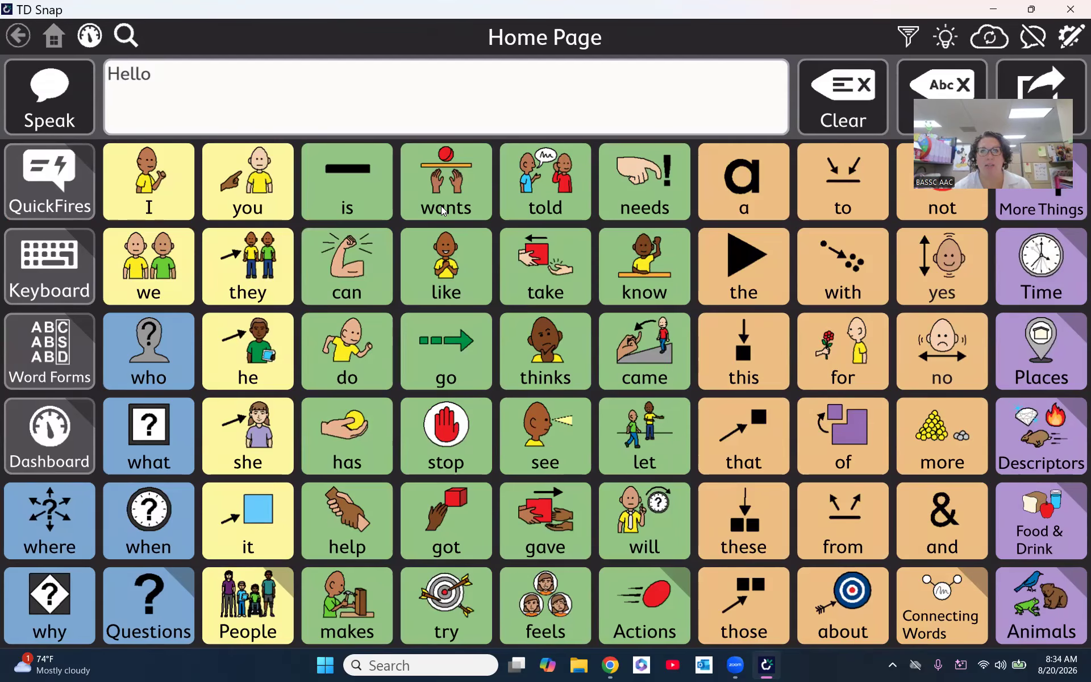
- Capture a screen snip of the wants button on the Home Page
key("super+shift+s")
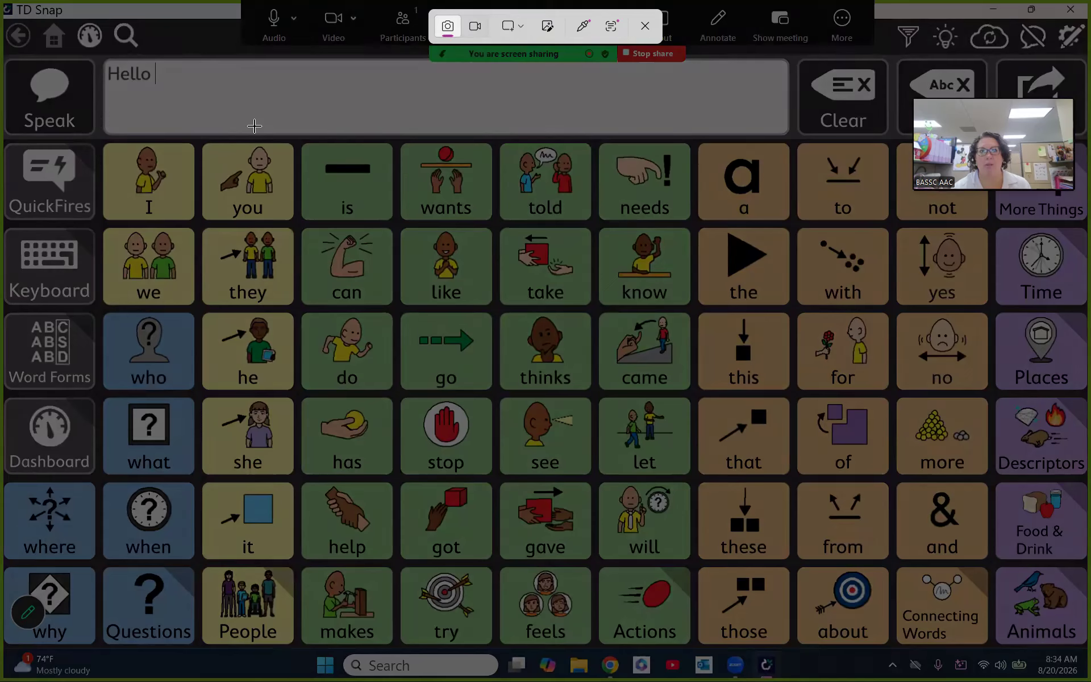
left_click_drag(396, 138, 495, 224)
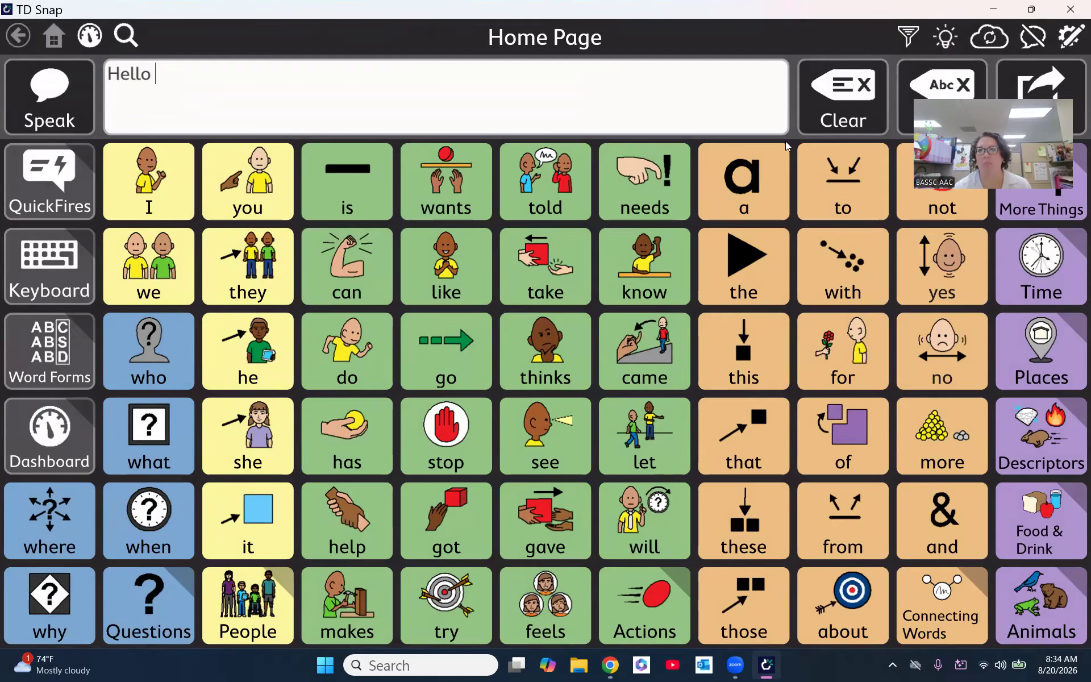
- Enter editing mode and examine the account and voice options in the user settings
left_click(1069, 39)
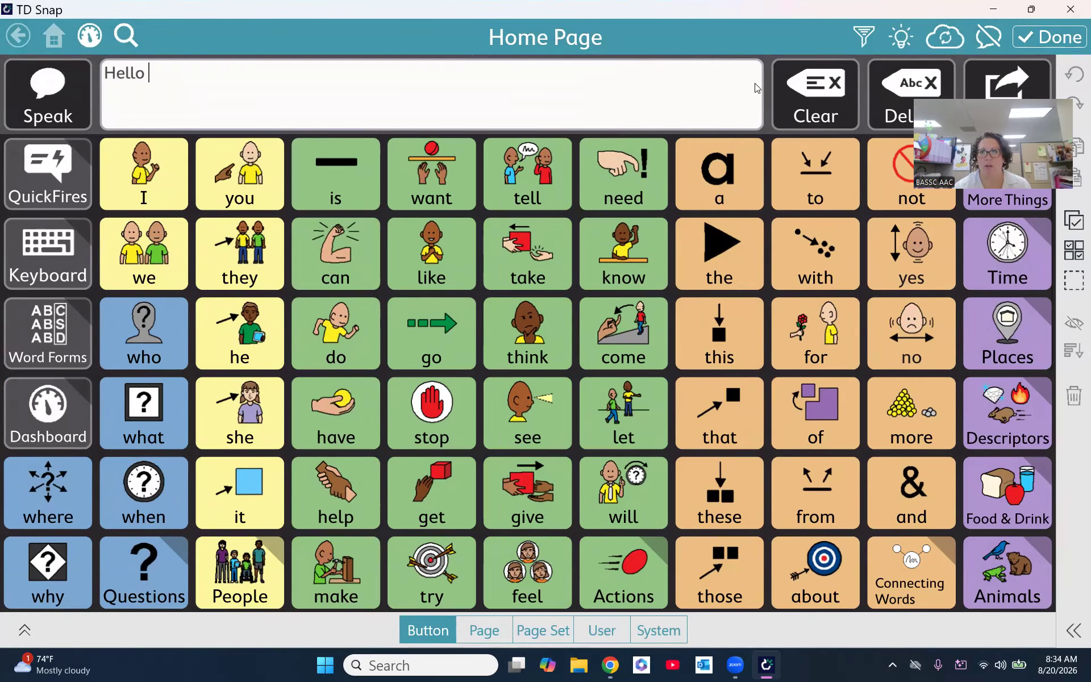
left_click(619, 636)
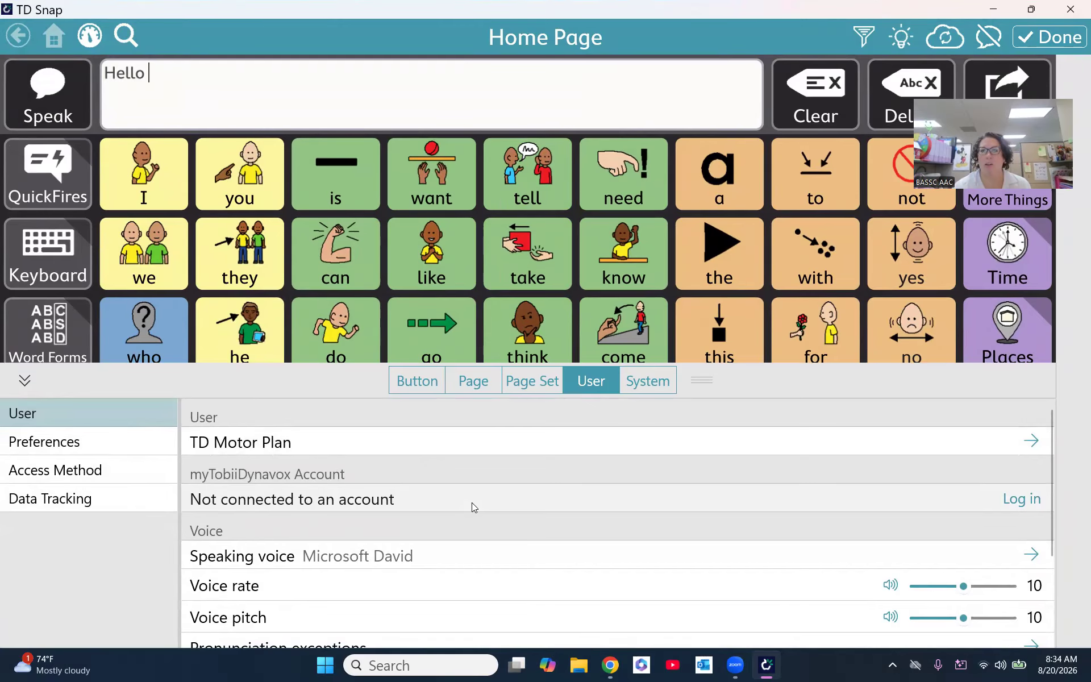
scroll(472, 502, "down", 1)
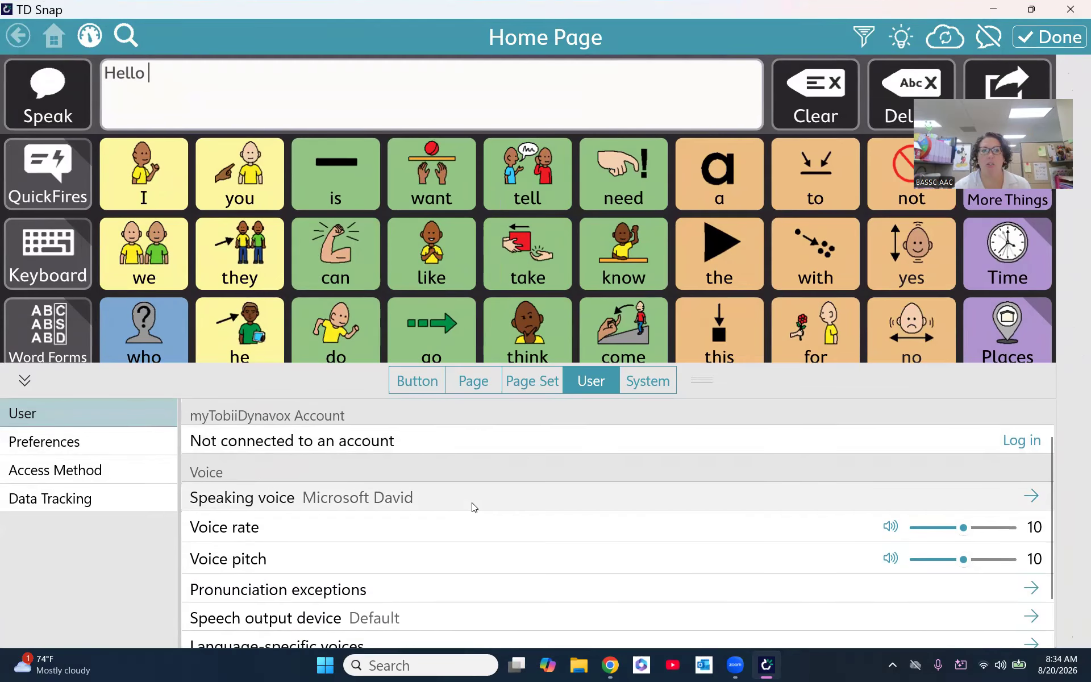
scroll(472, 503, "down", 1)
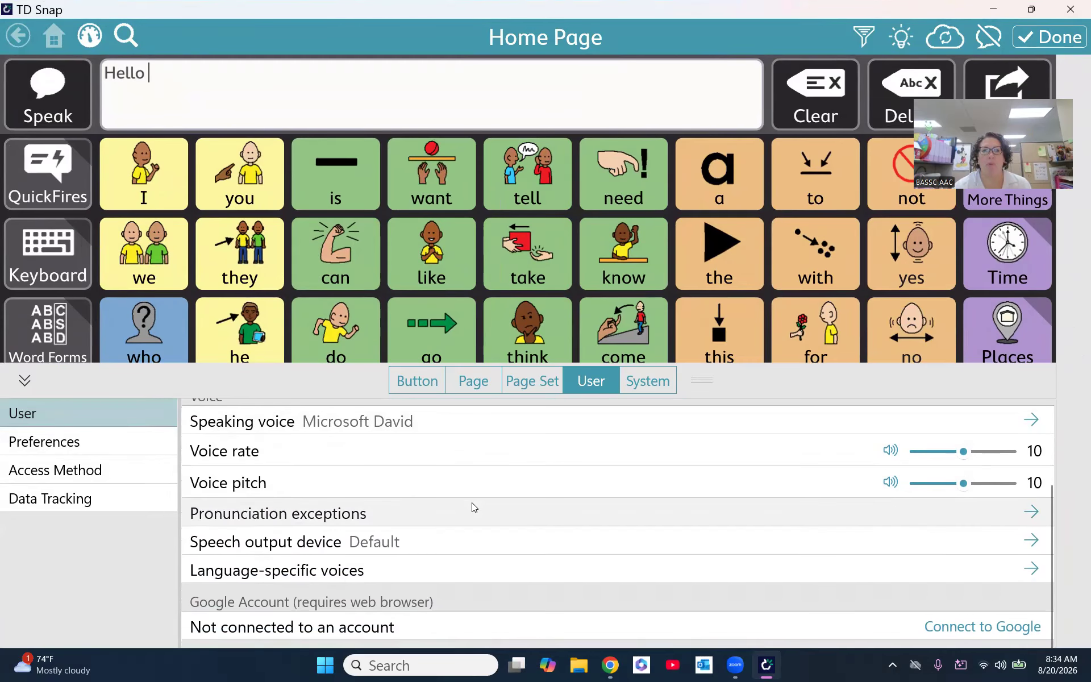
scroll(474, 506, "up", 1)
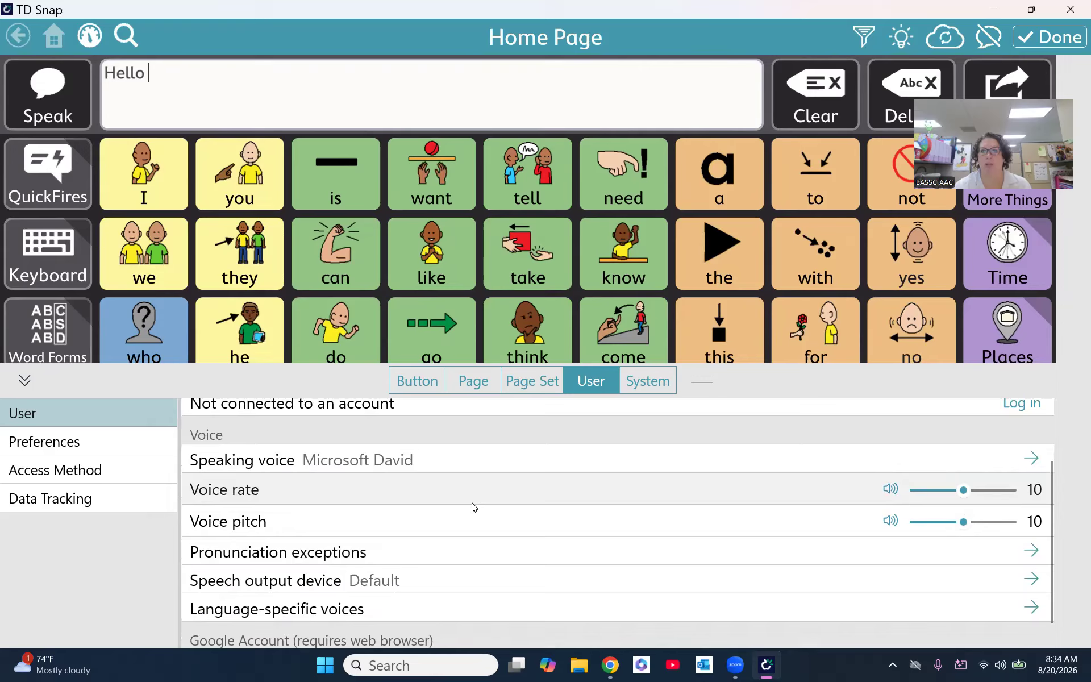
scroll(473, 506, "down", 1)
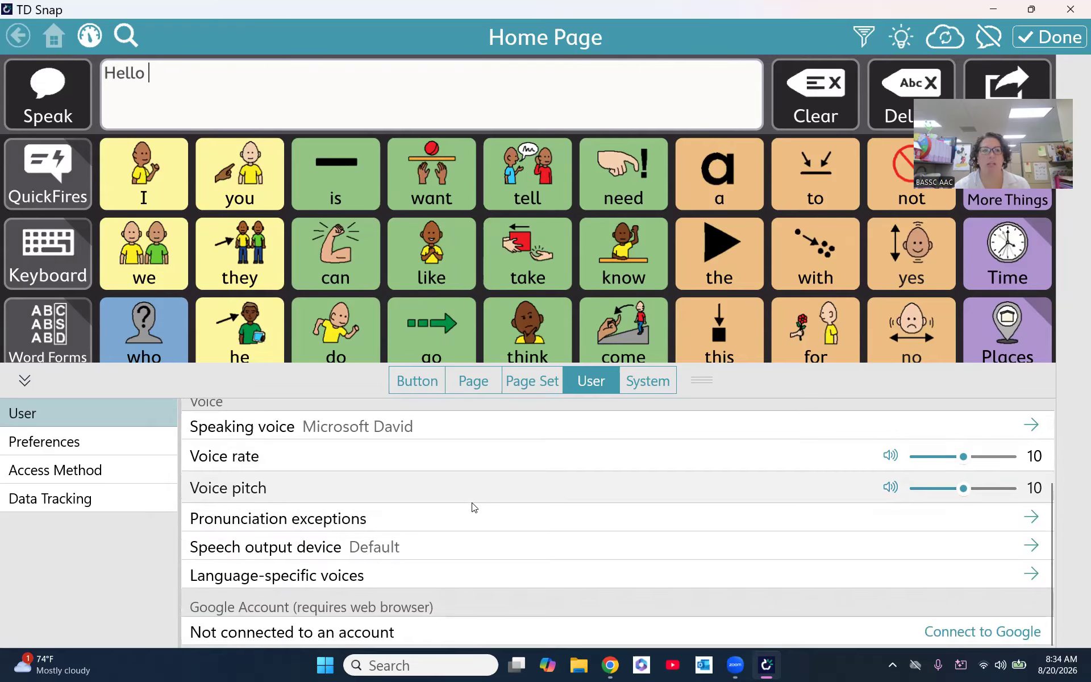
scroll(472, 504, "up", 3)
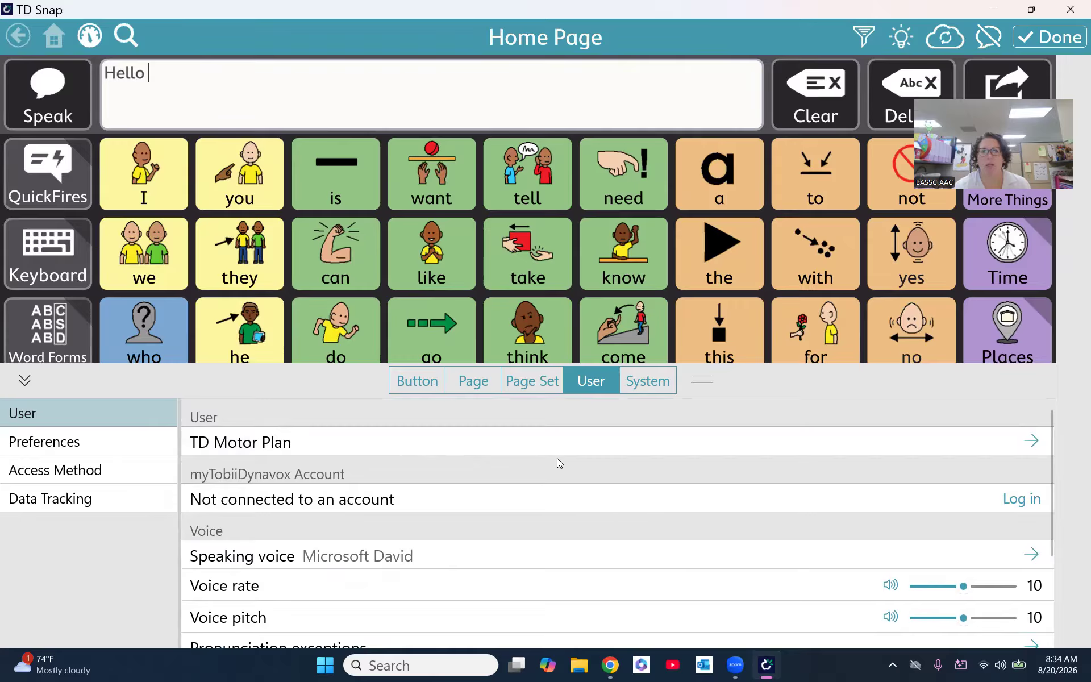
- View the list of available users and leave editing mode
left_click(569, 445)
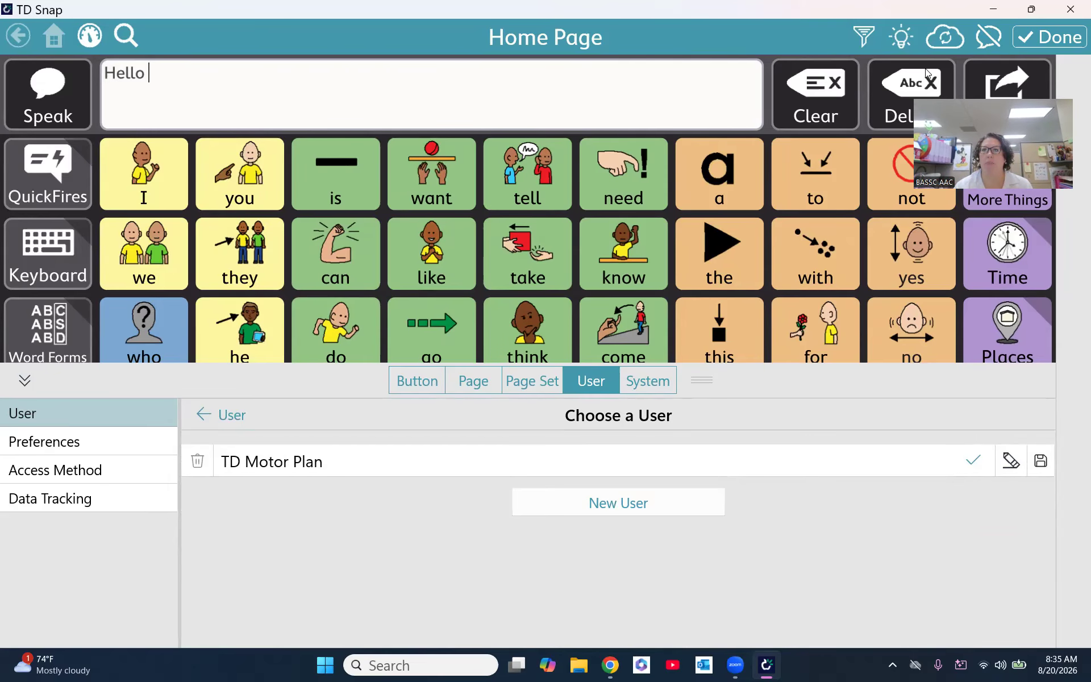
left_click(1039, 38)
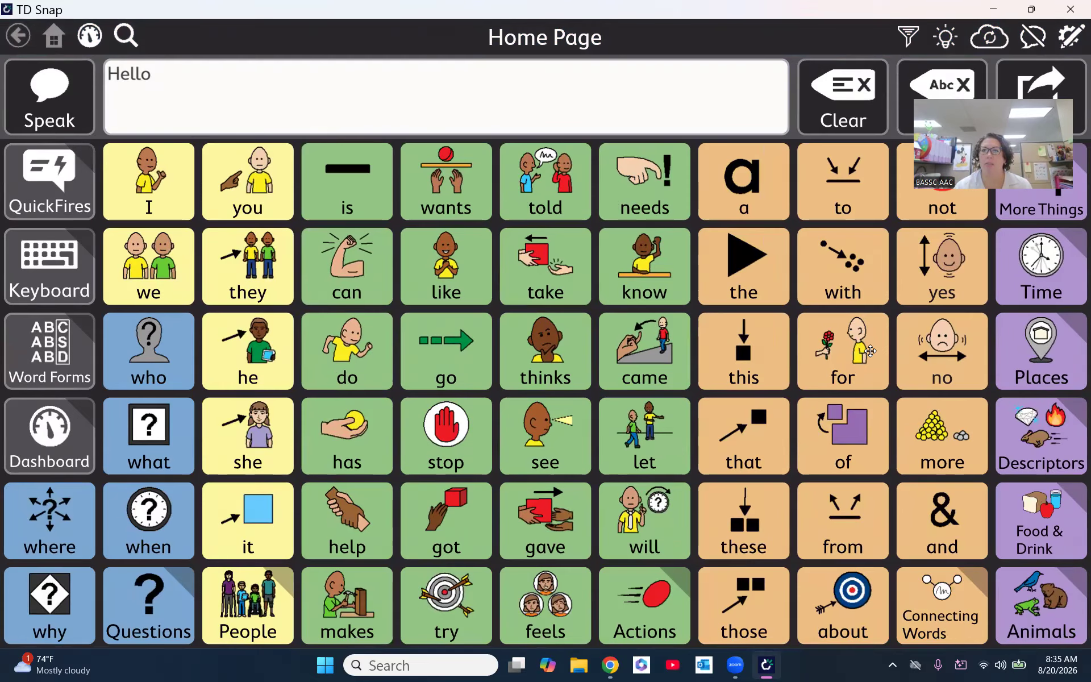
- View the Medical Places page within Places, and return to the Home Page to clear the message
left_click(1060, 356)
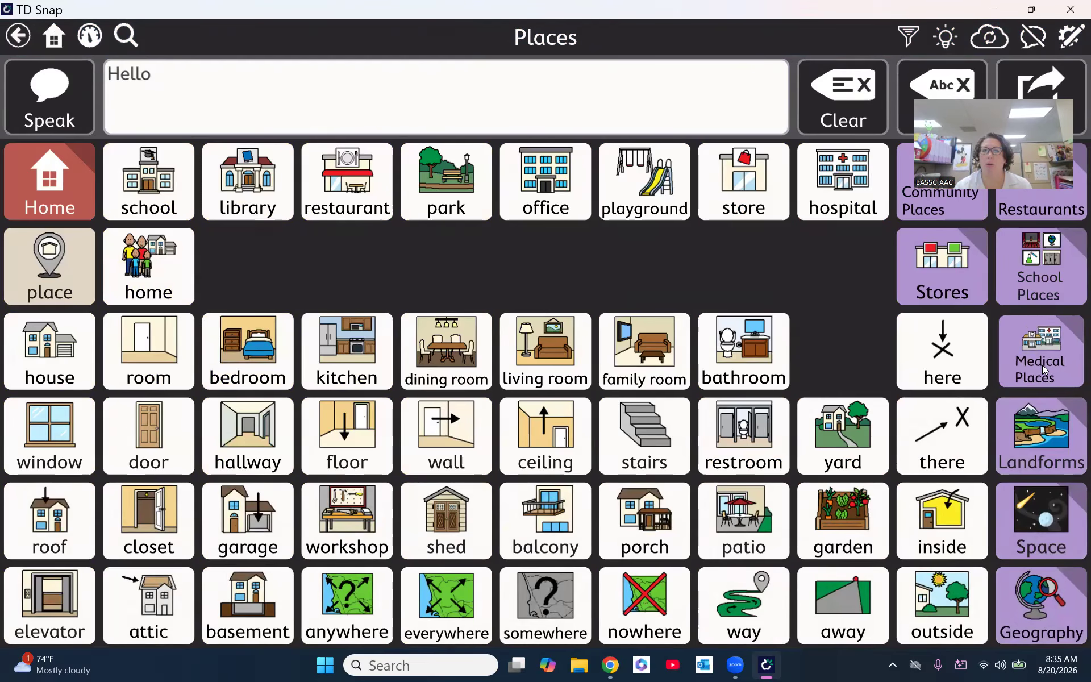
left_click(1042, 368)
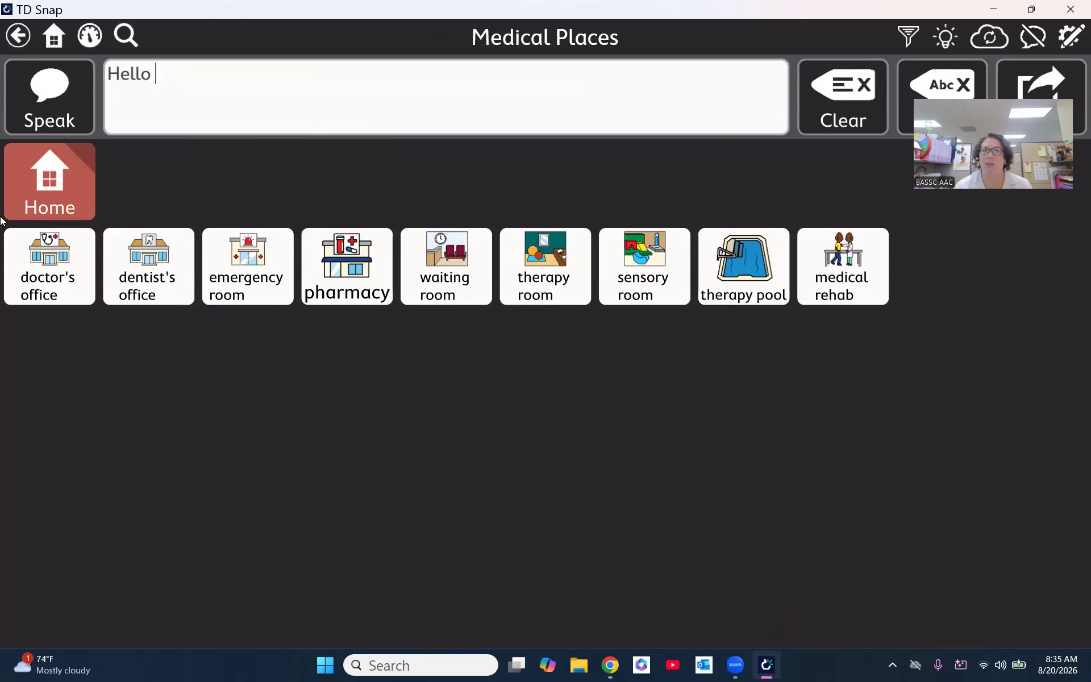
left_click(57, 182)
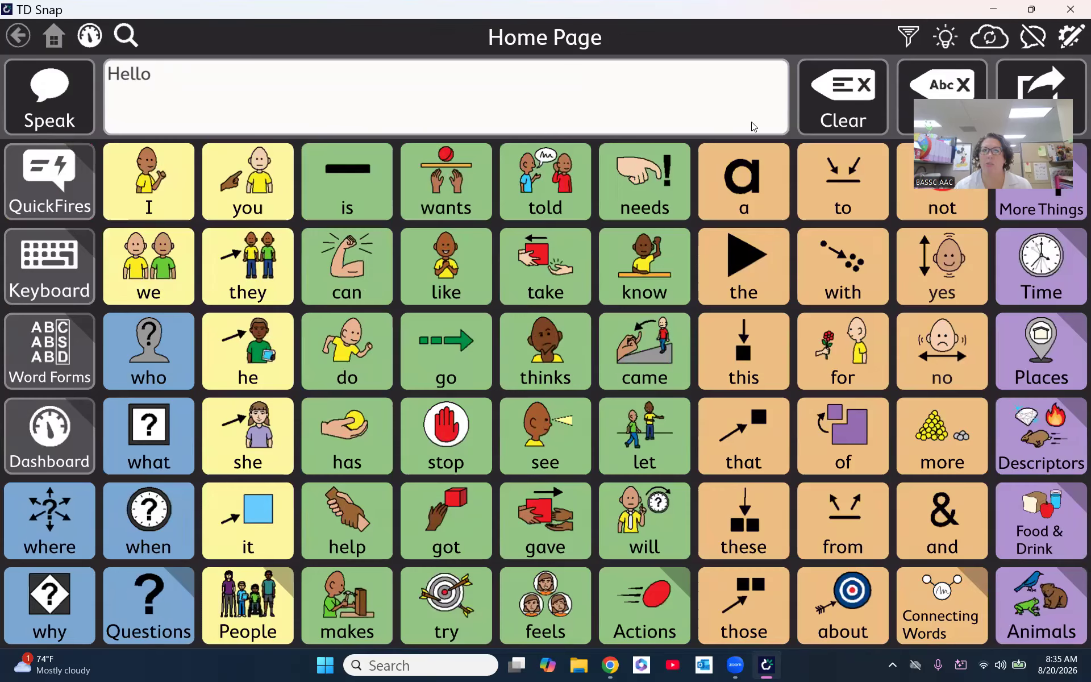
left_click(828, 109)
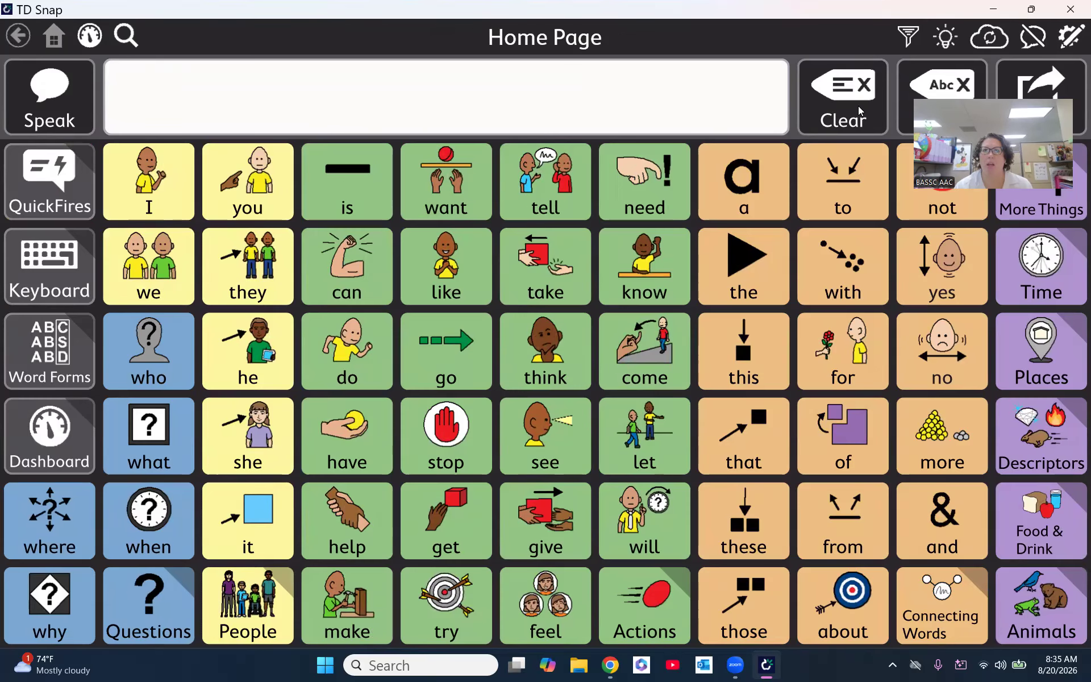